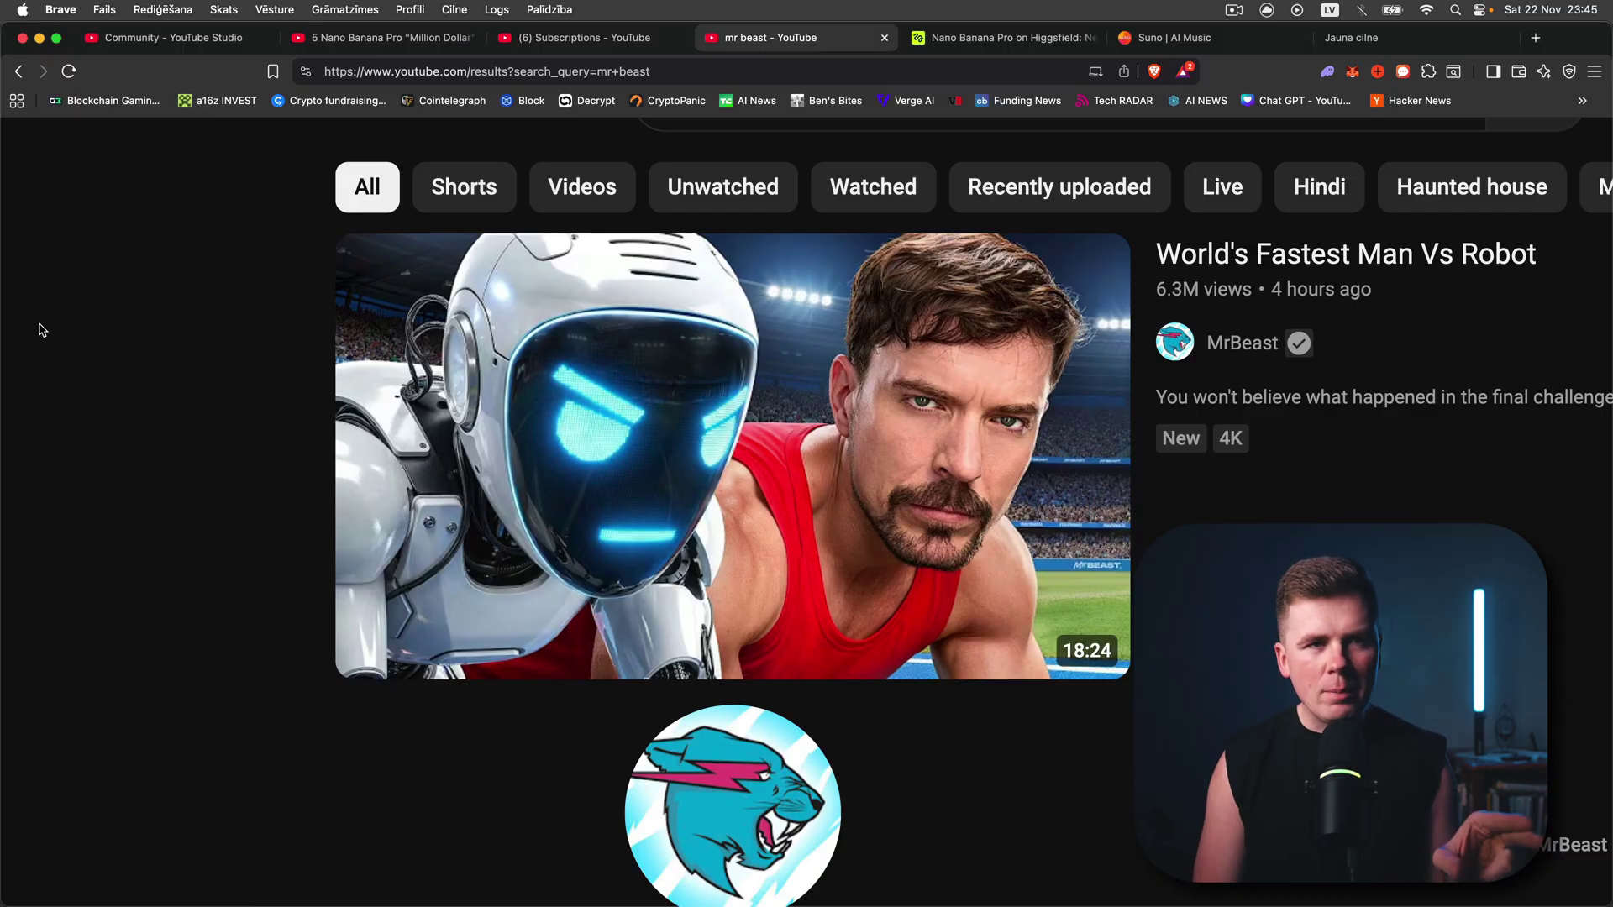
Compare the enlarged boxer-vs-robot result against the original MrBeast robot thumbnail, then return to the gallery
left_click(943, 52)
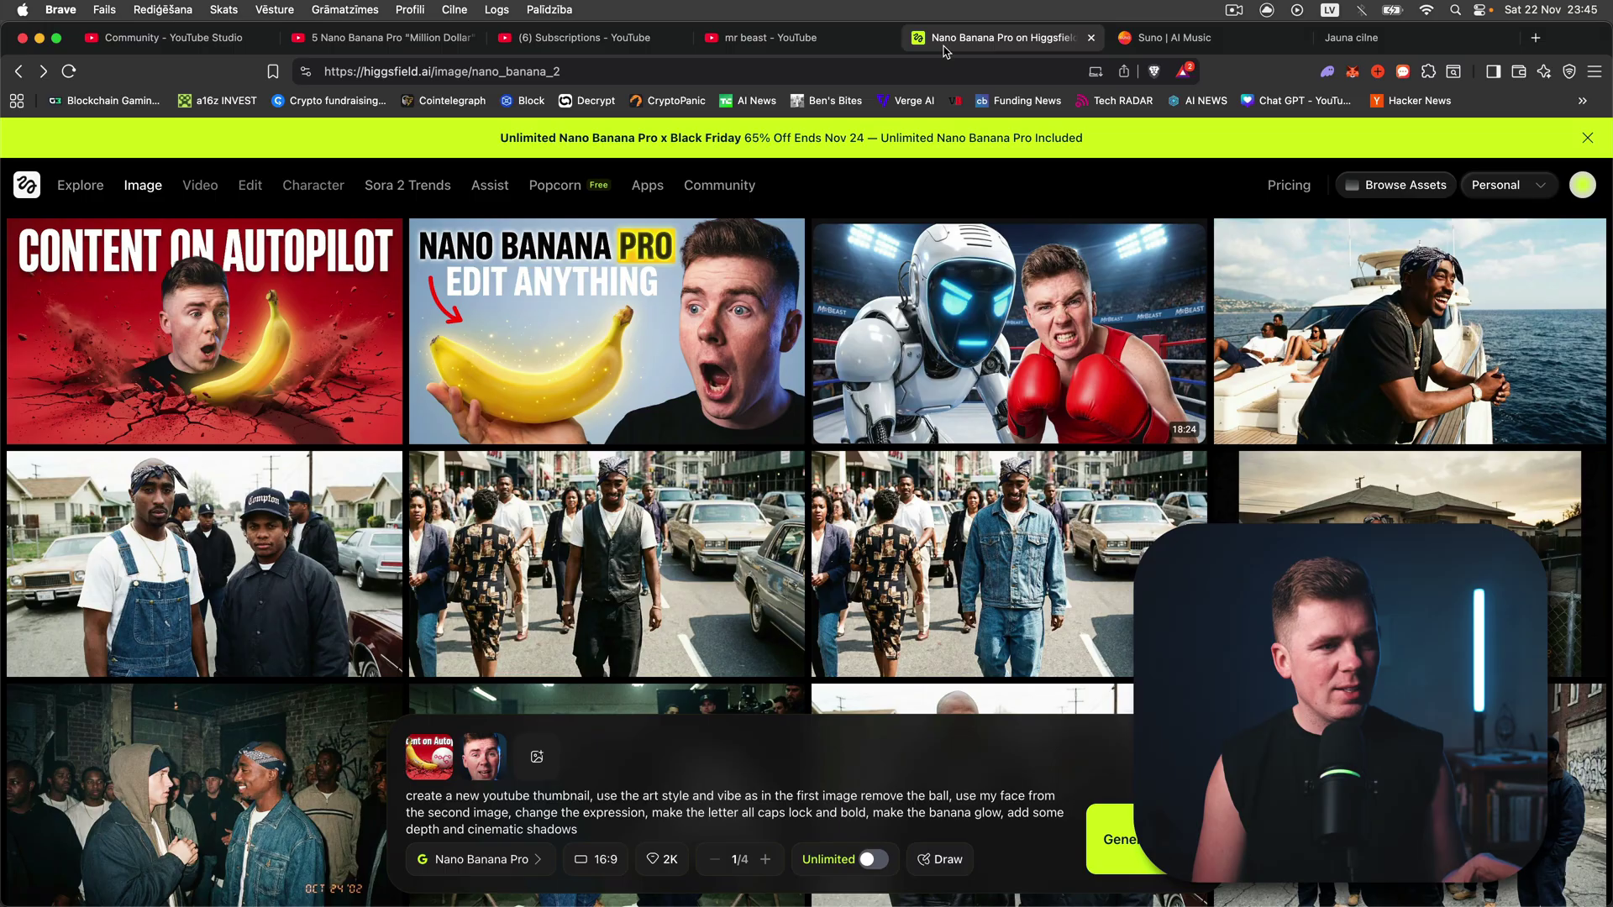
left_click(949, 268)
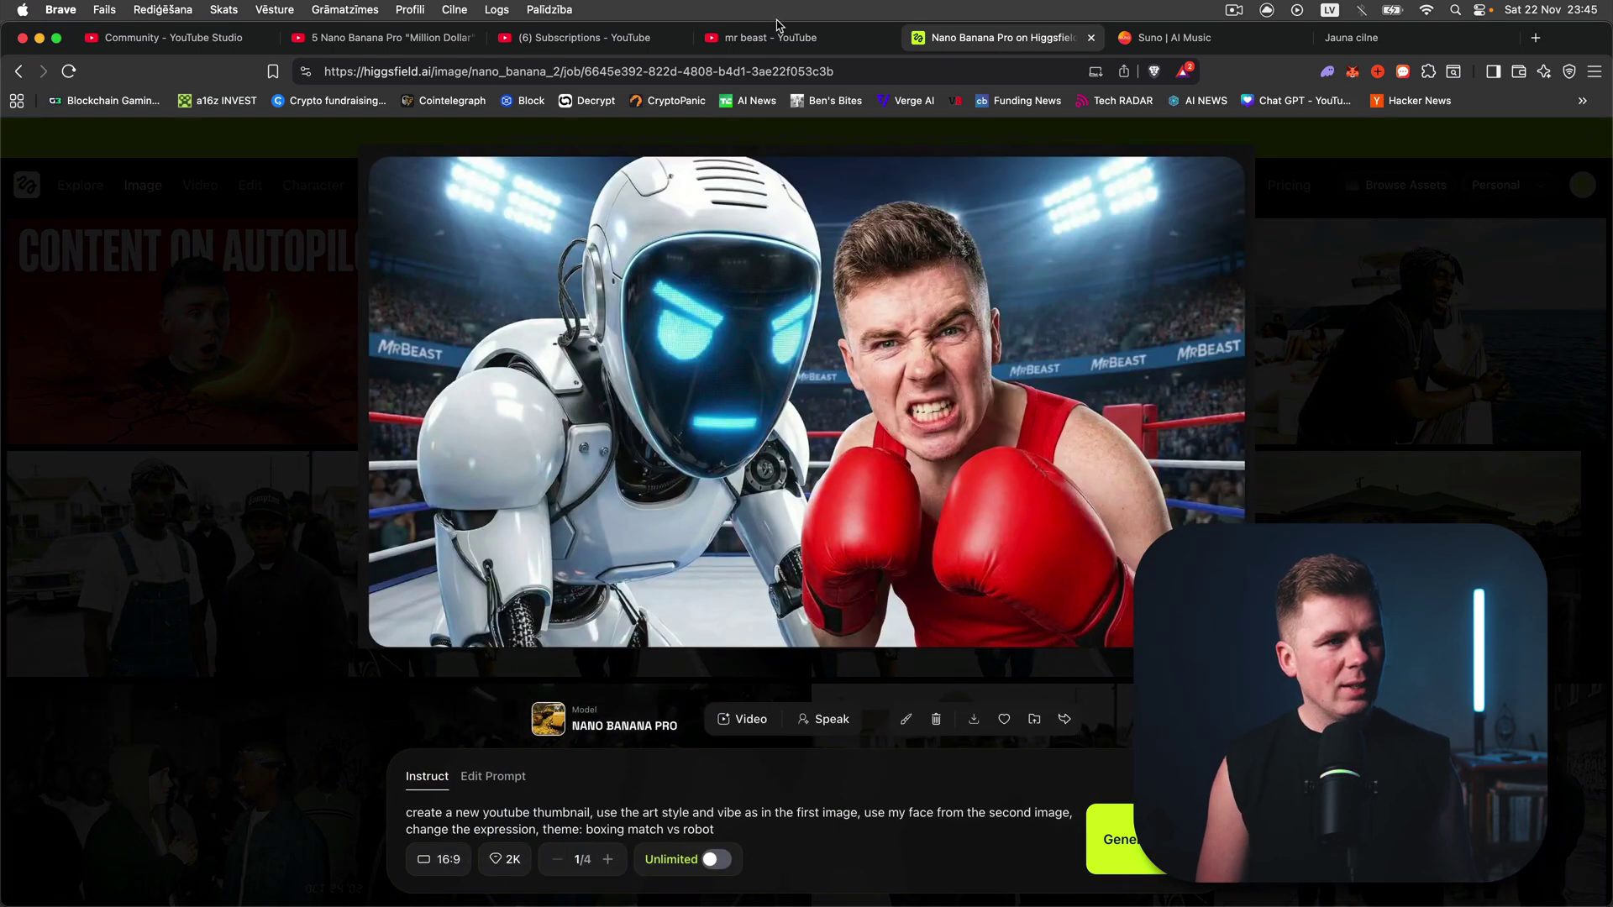
left_click(758, 41)
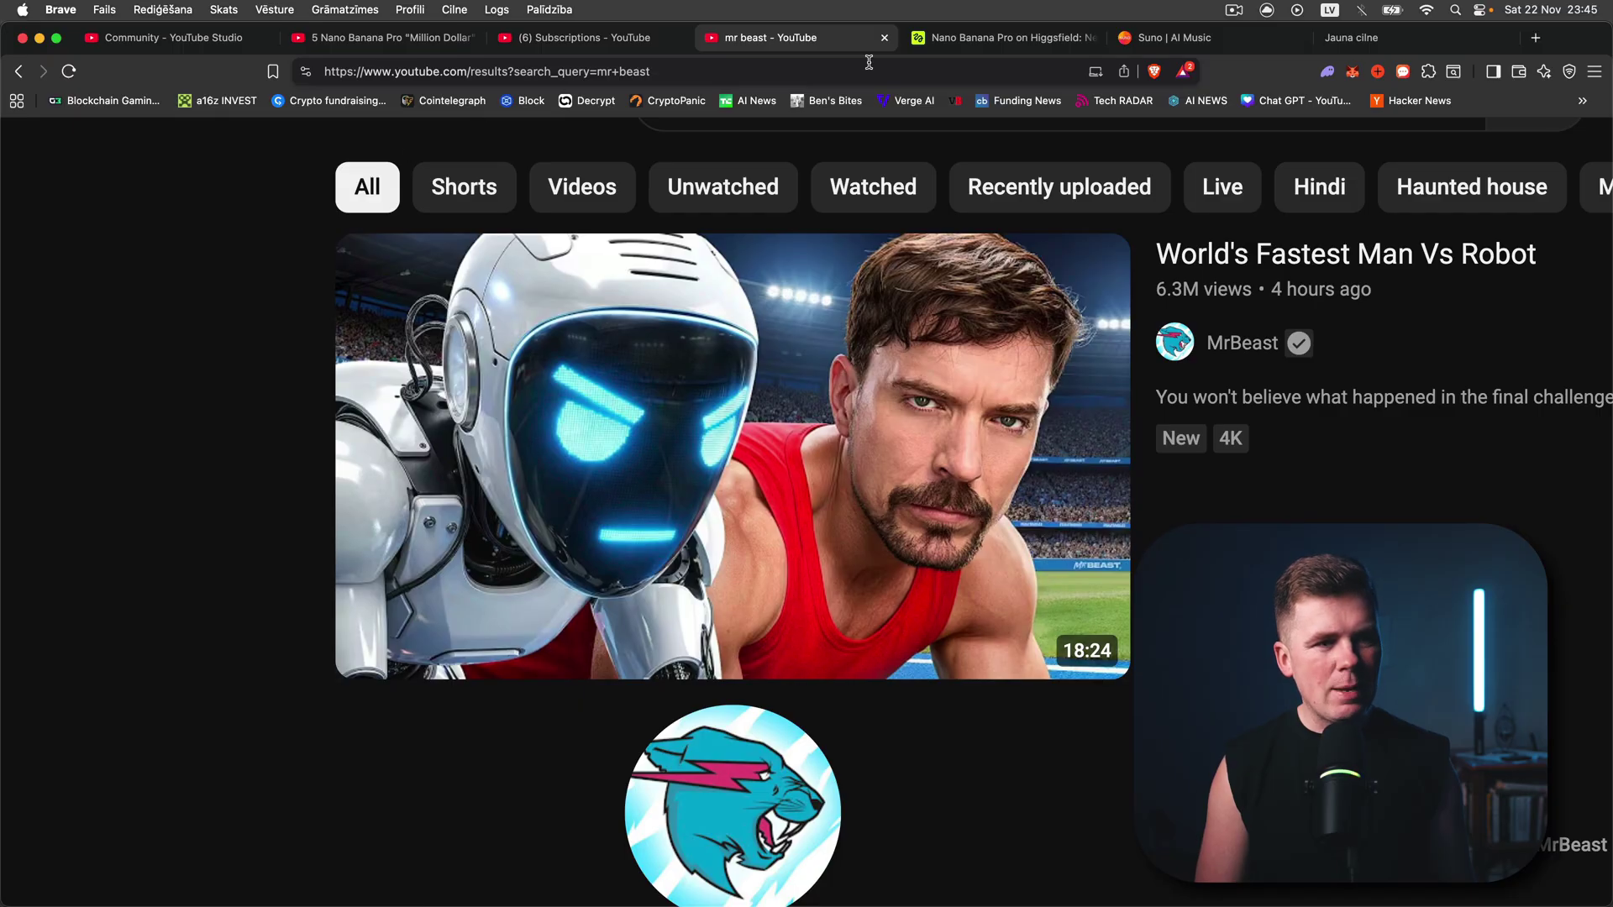
left_click(963, 44)
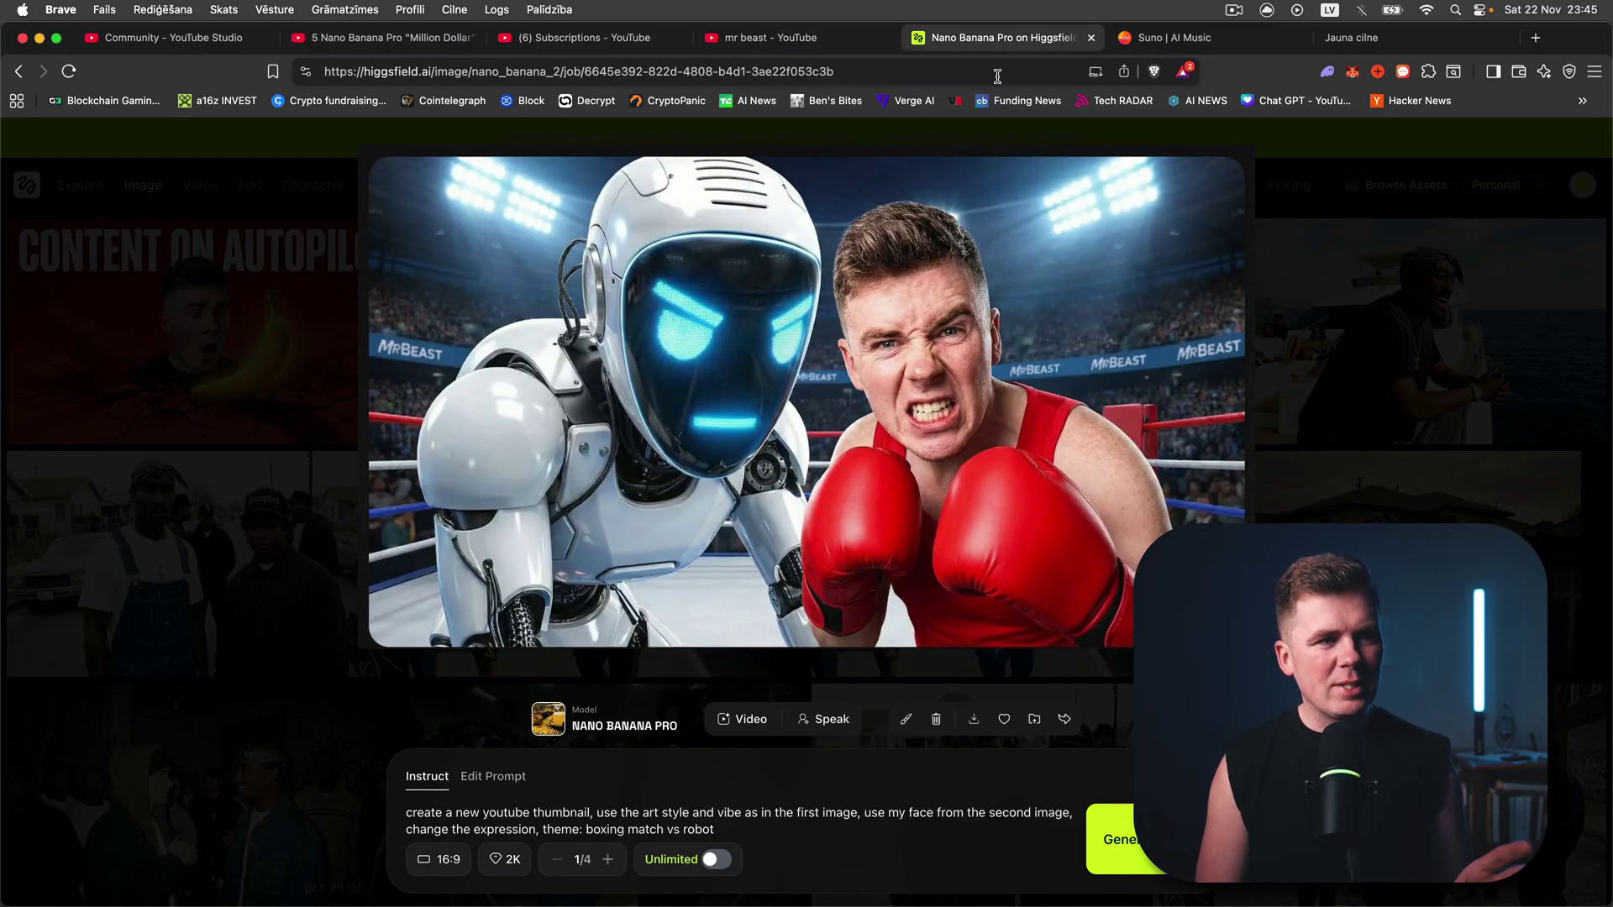
left_click(781, 38)
left_click(970, 40)
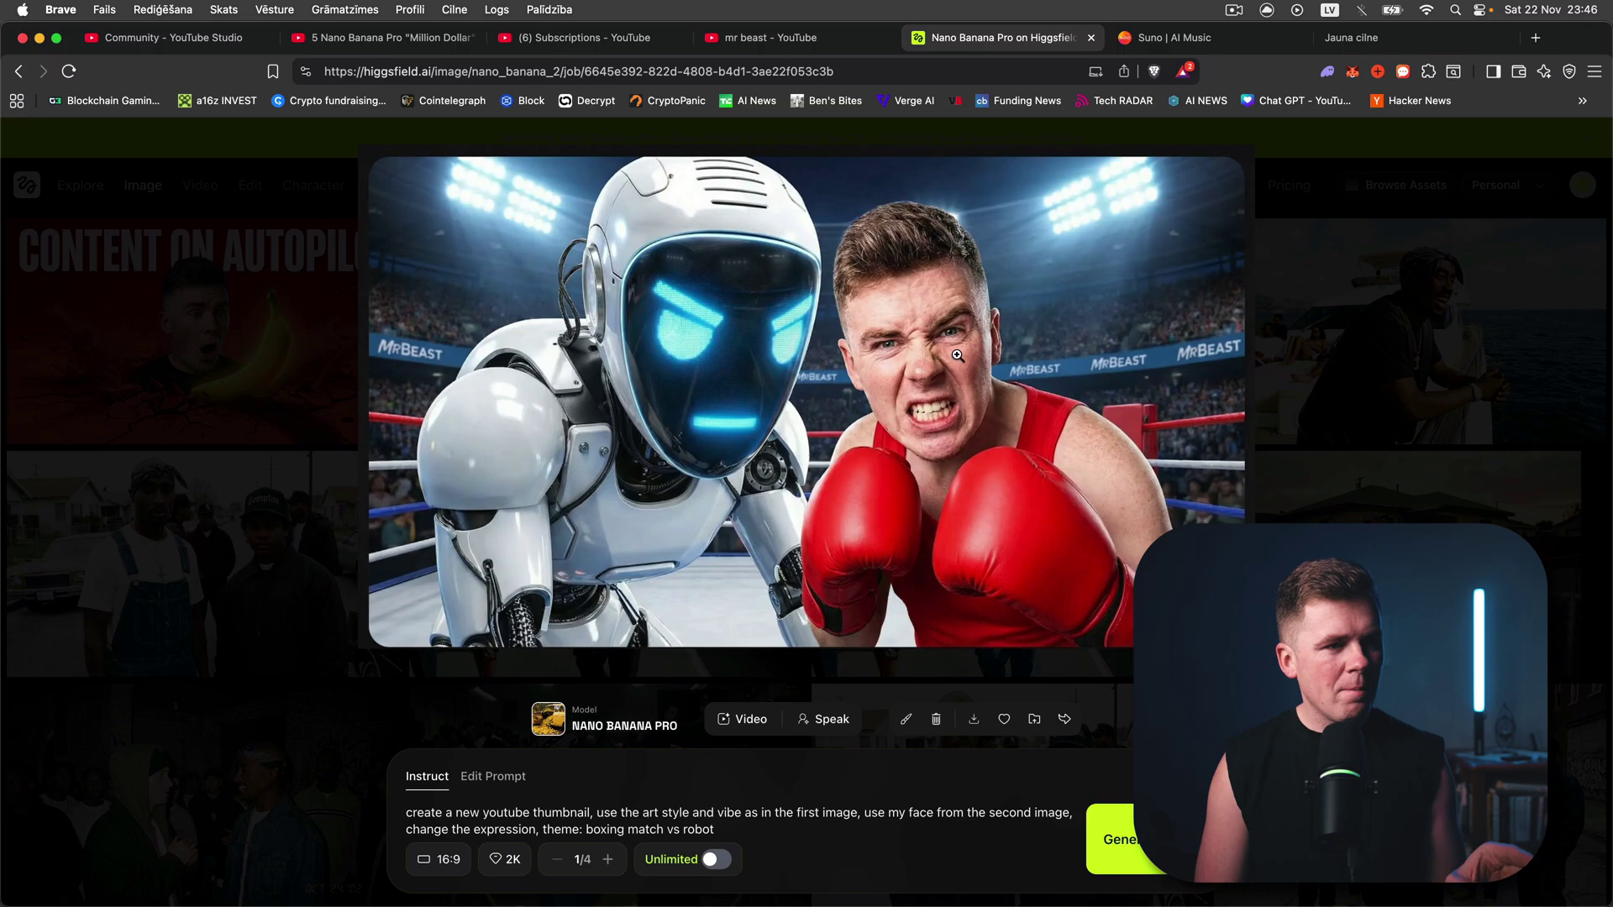
left_click(1378, 419)
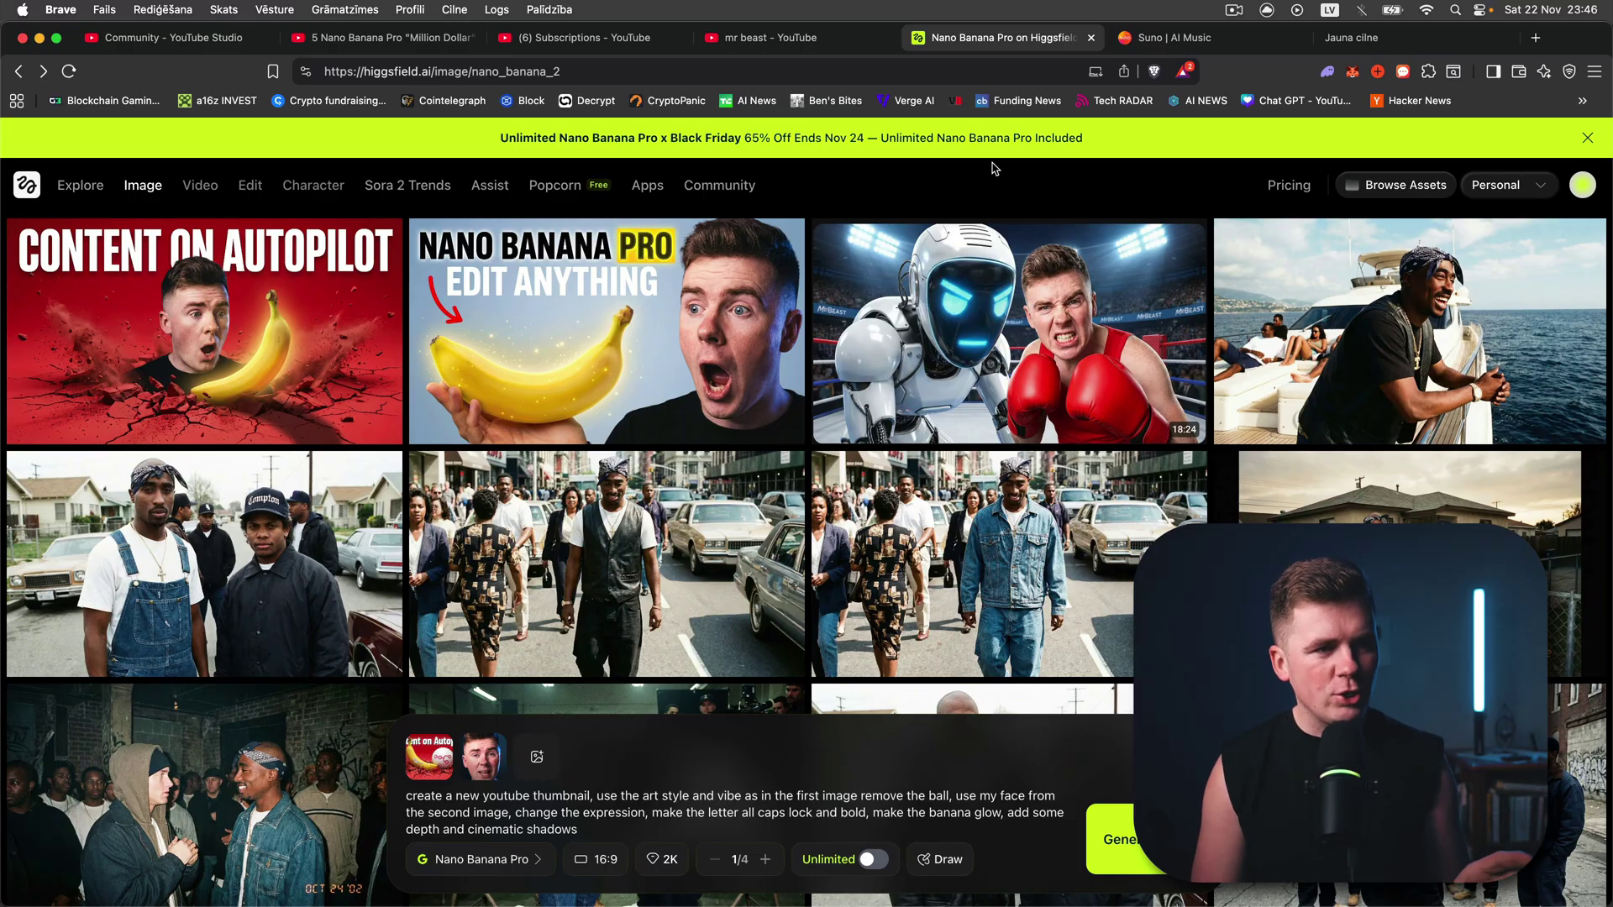
Bring up the YouTube subscriptions feed holding the Edit Anything reference thumbnail
left_click(634, 42)
scroll(374, 530, "up", 5)
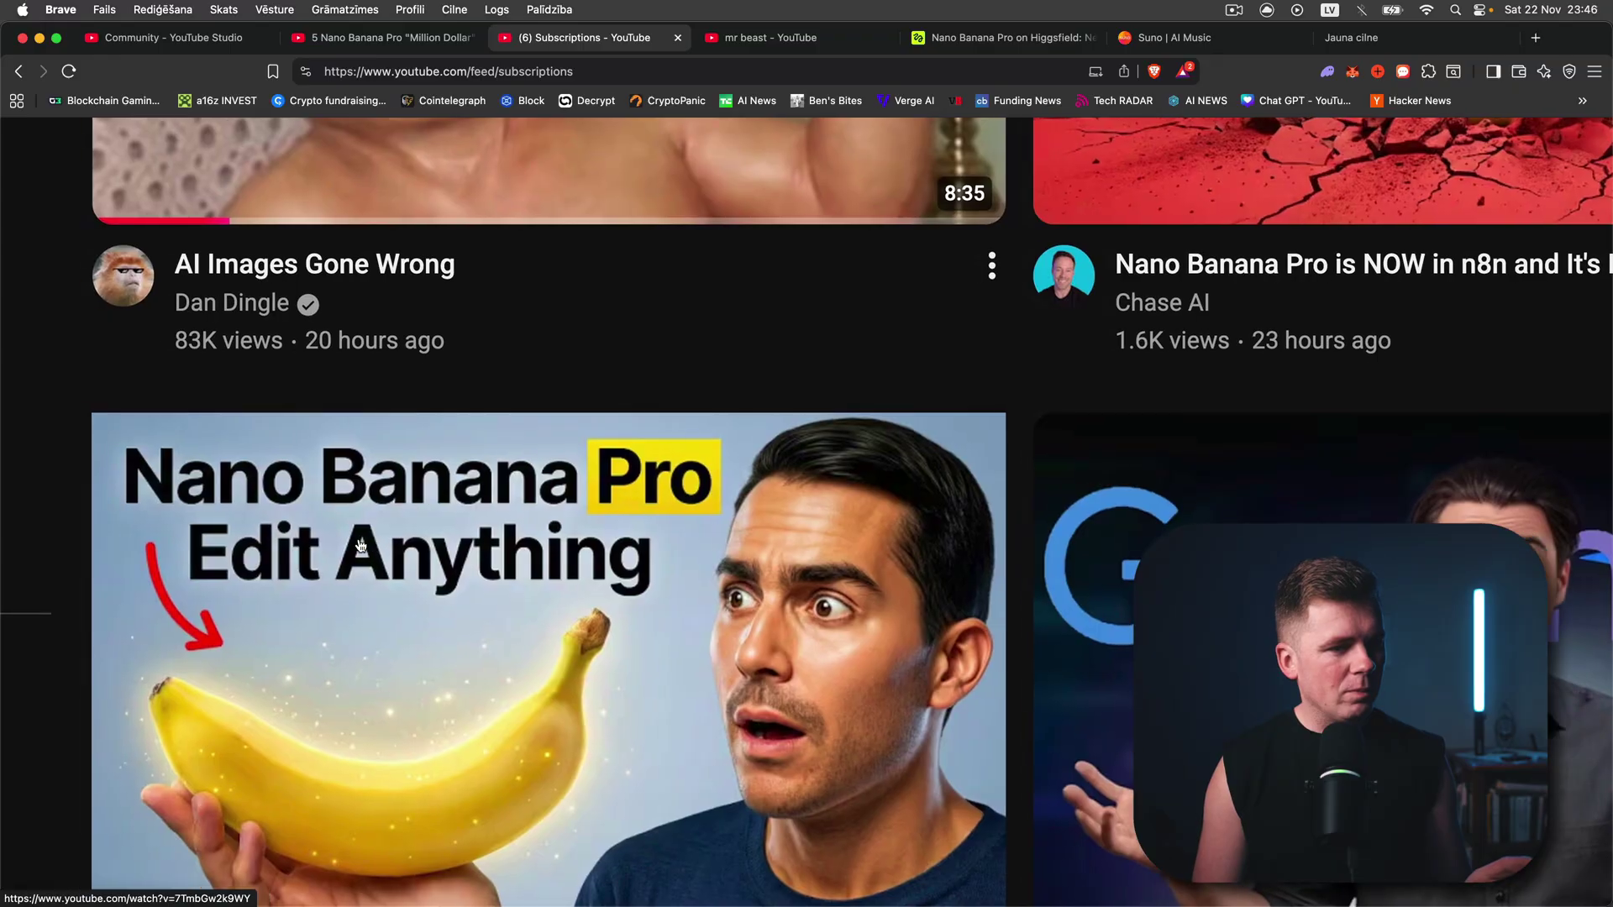
scroll(296, 535, "down", 1)
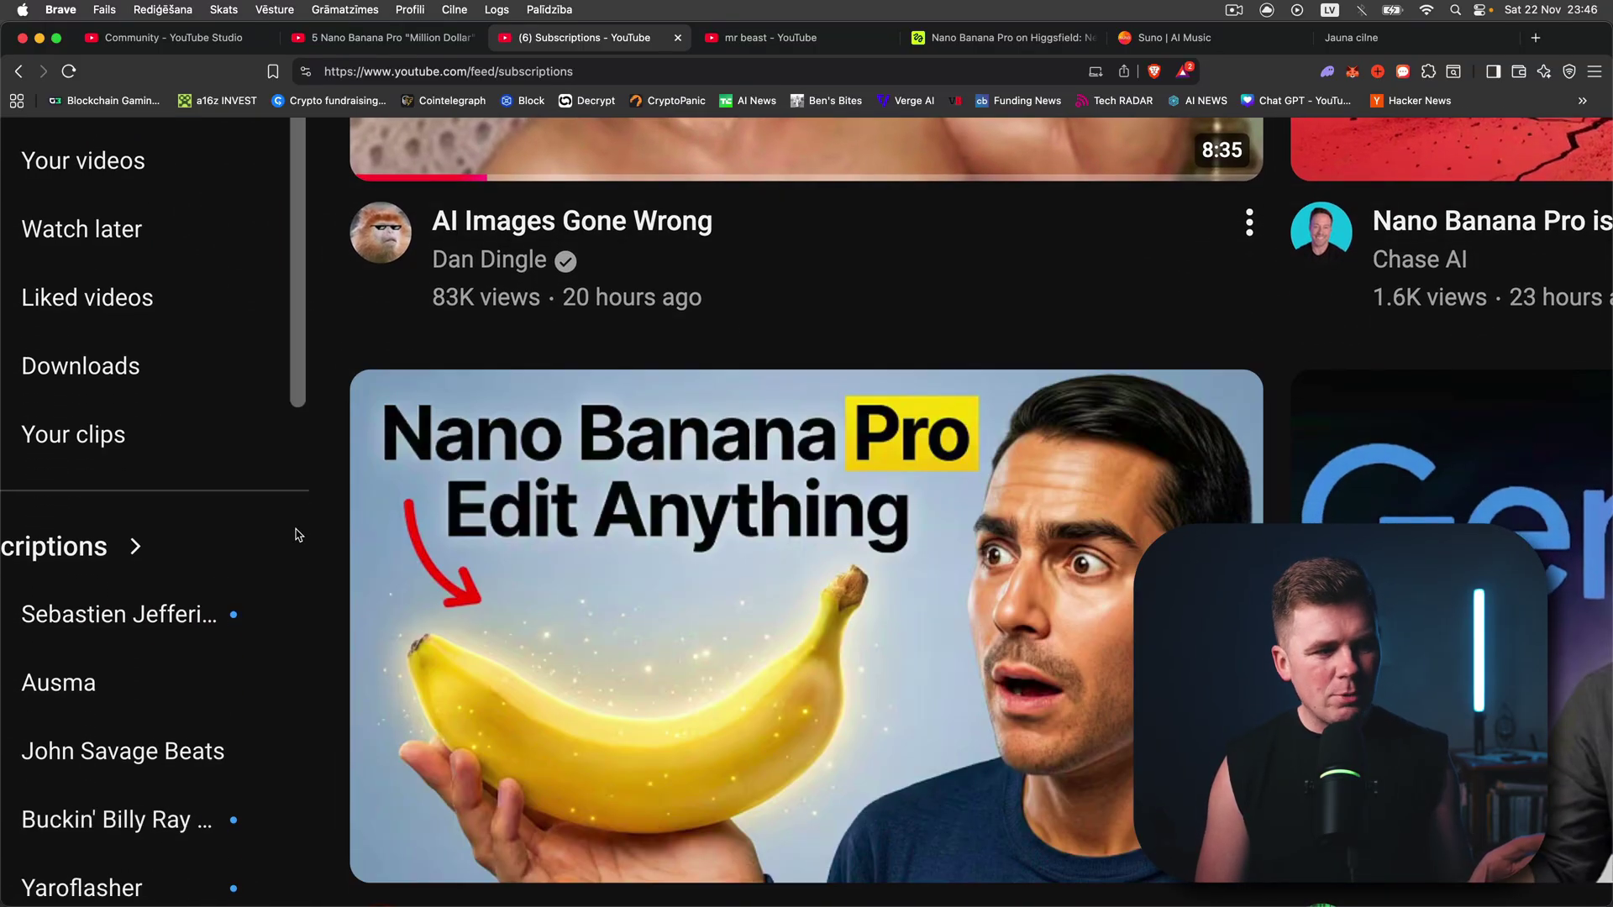
scroll(333, 541, "down", 1)
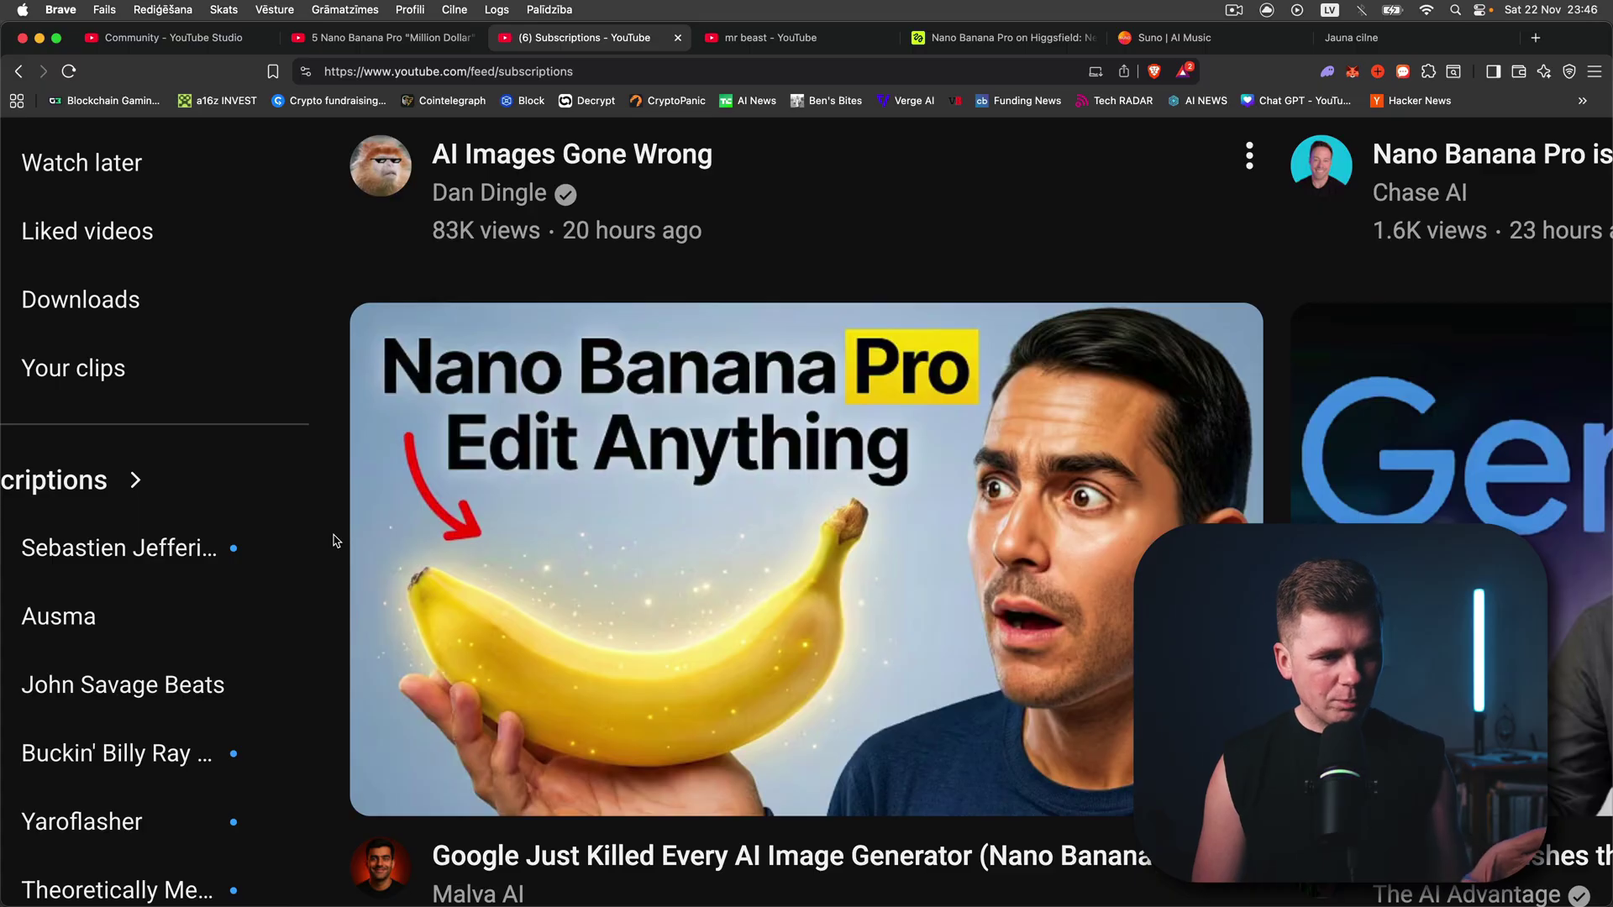
Enlarge the Edit Anything banana result, review 4K but keep quality at 2K, and leave Unlimited off
left_click(980, 48)
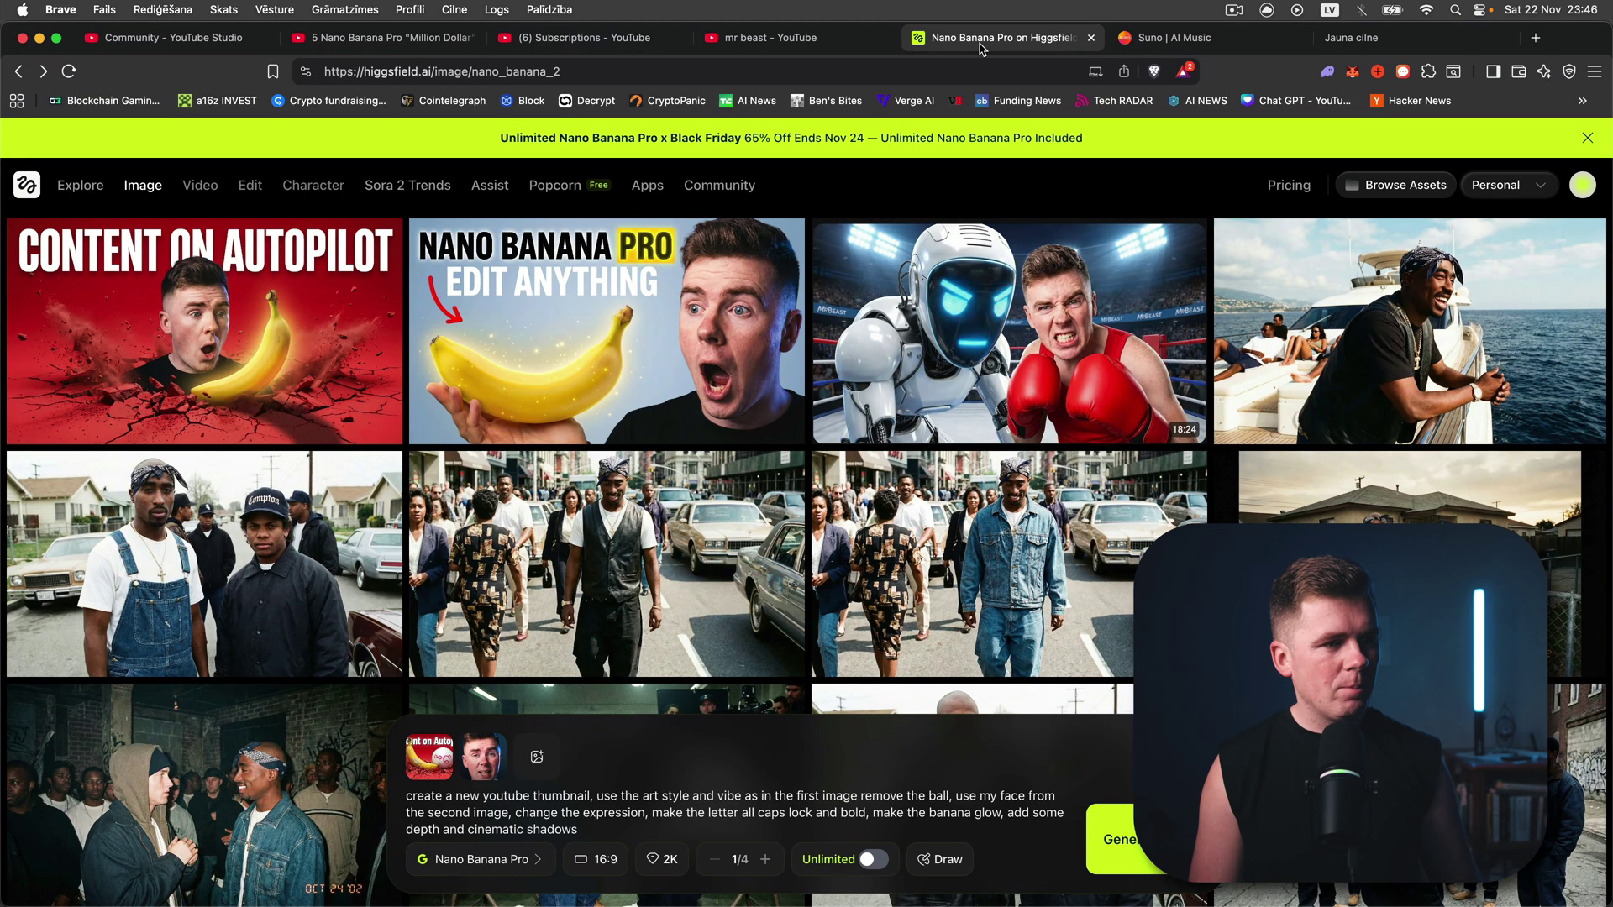
left_click(589, 310)
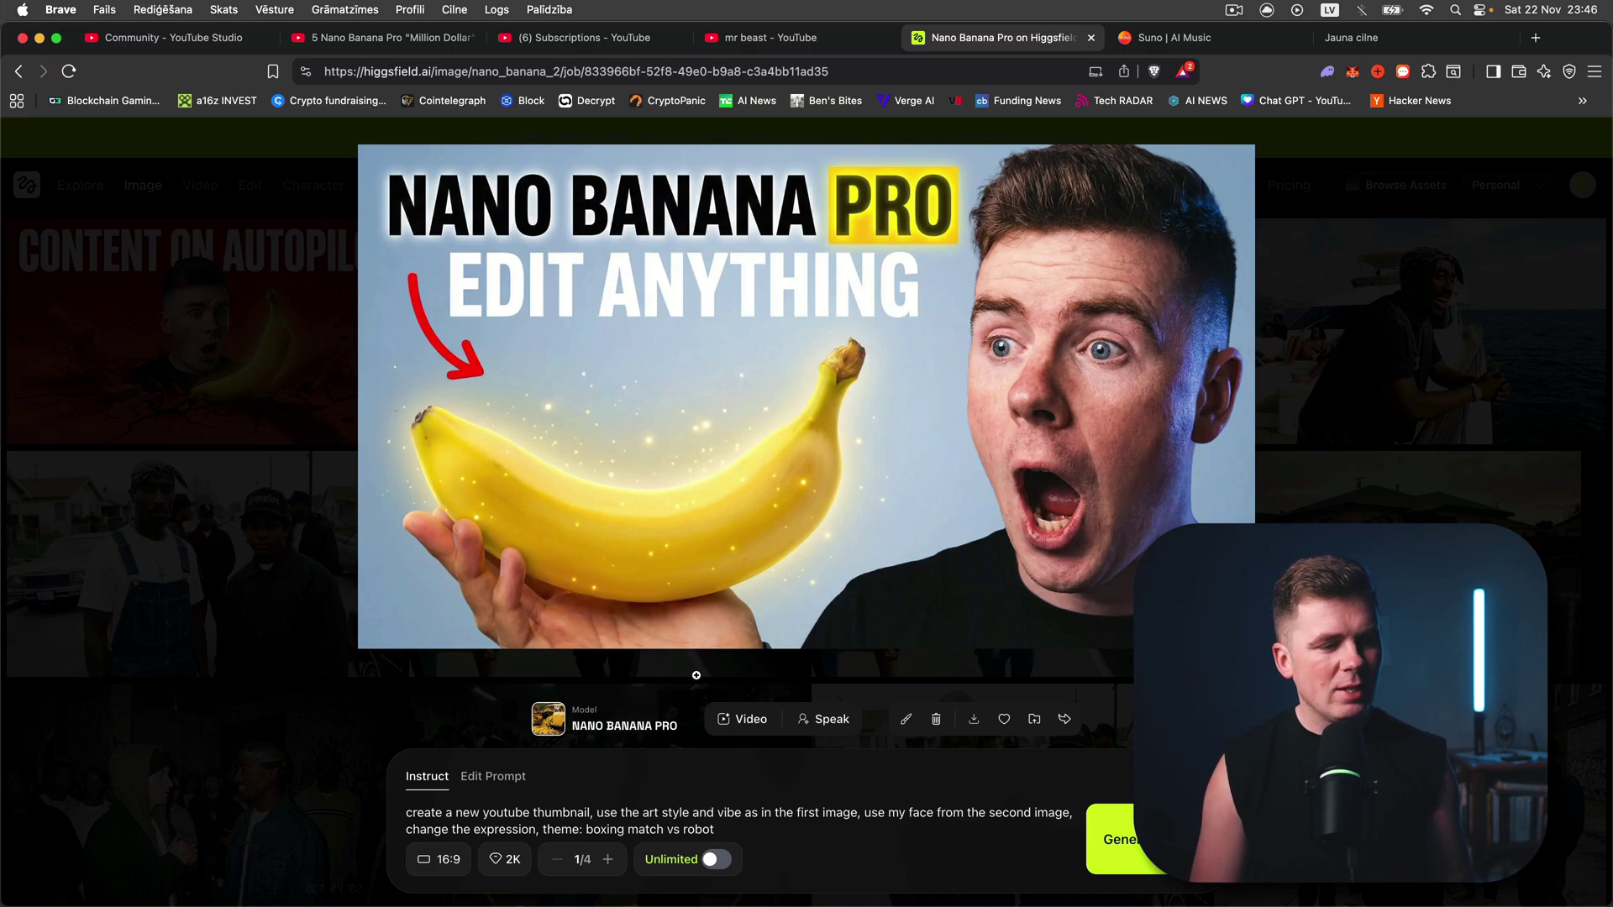
left_click(485, 854)
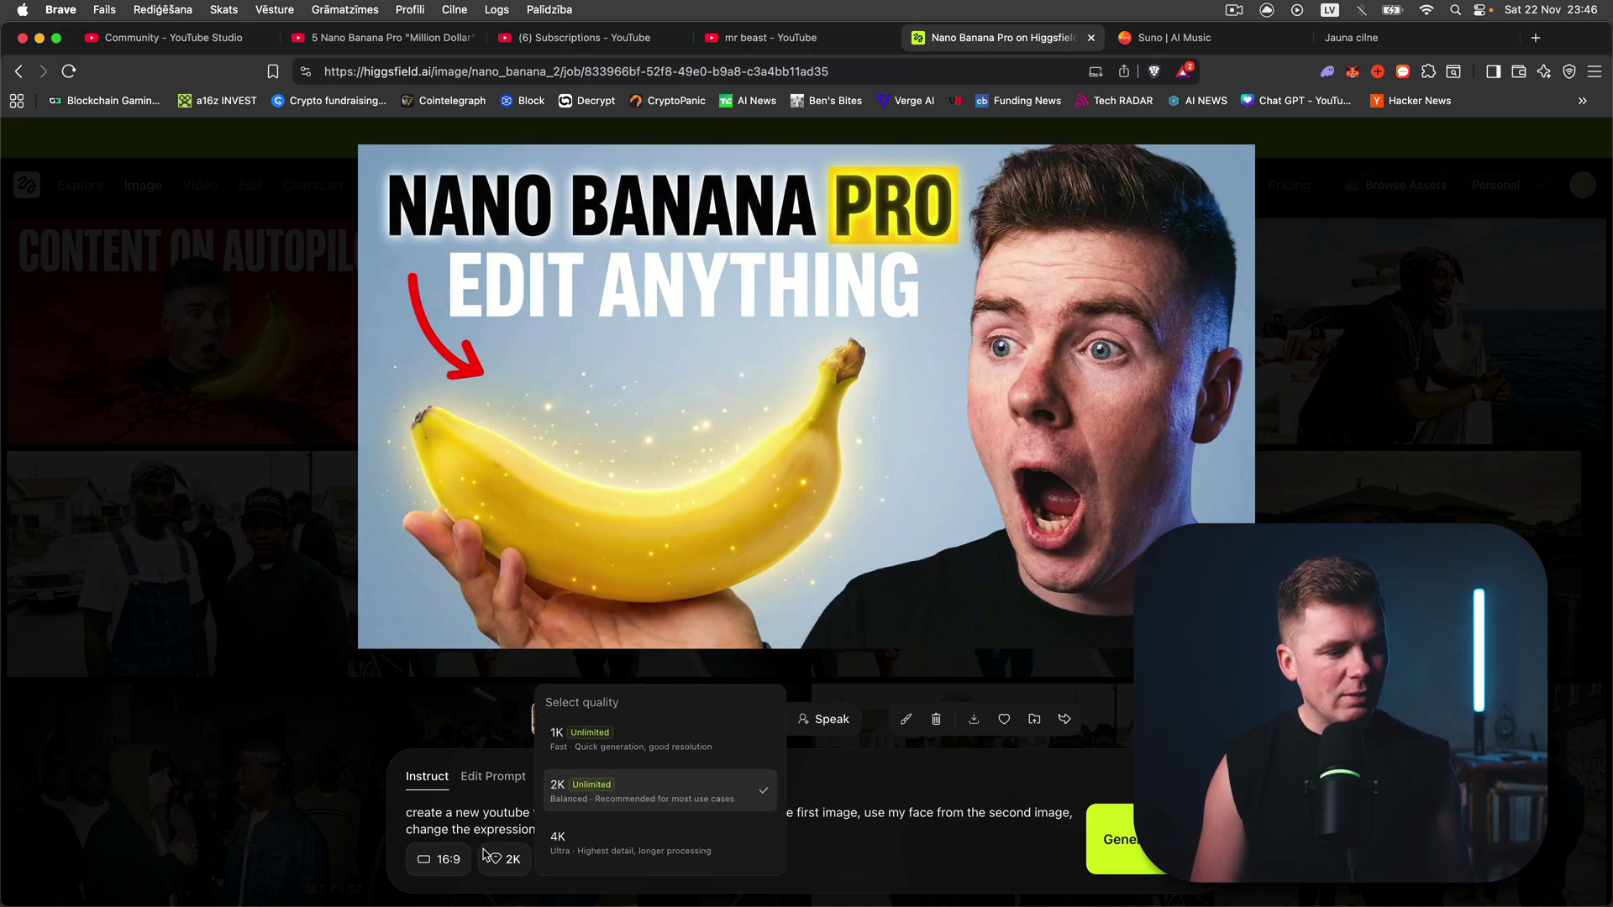
left_click(496, 863)
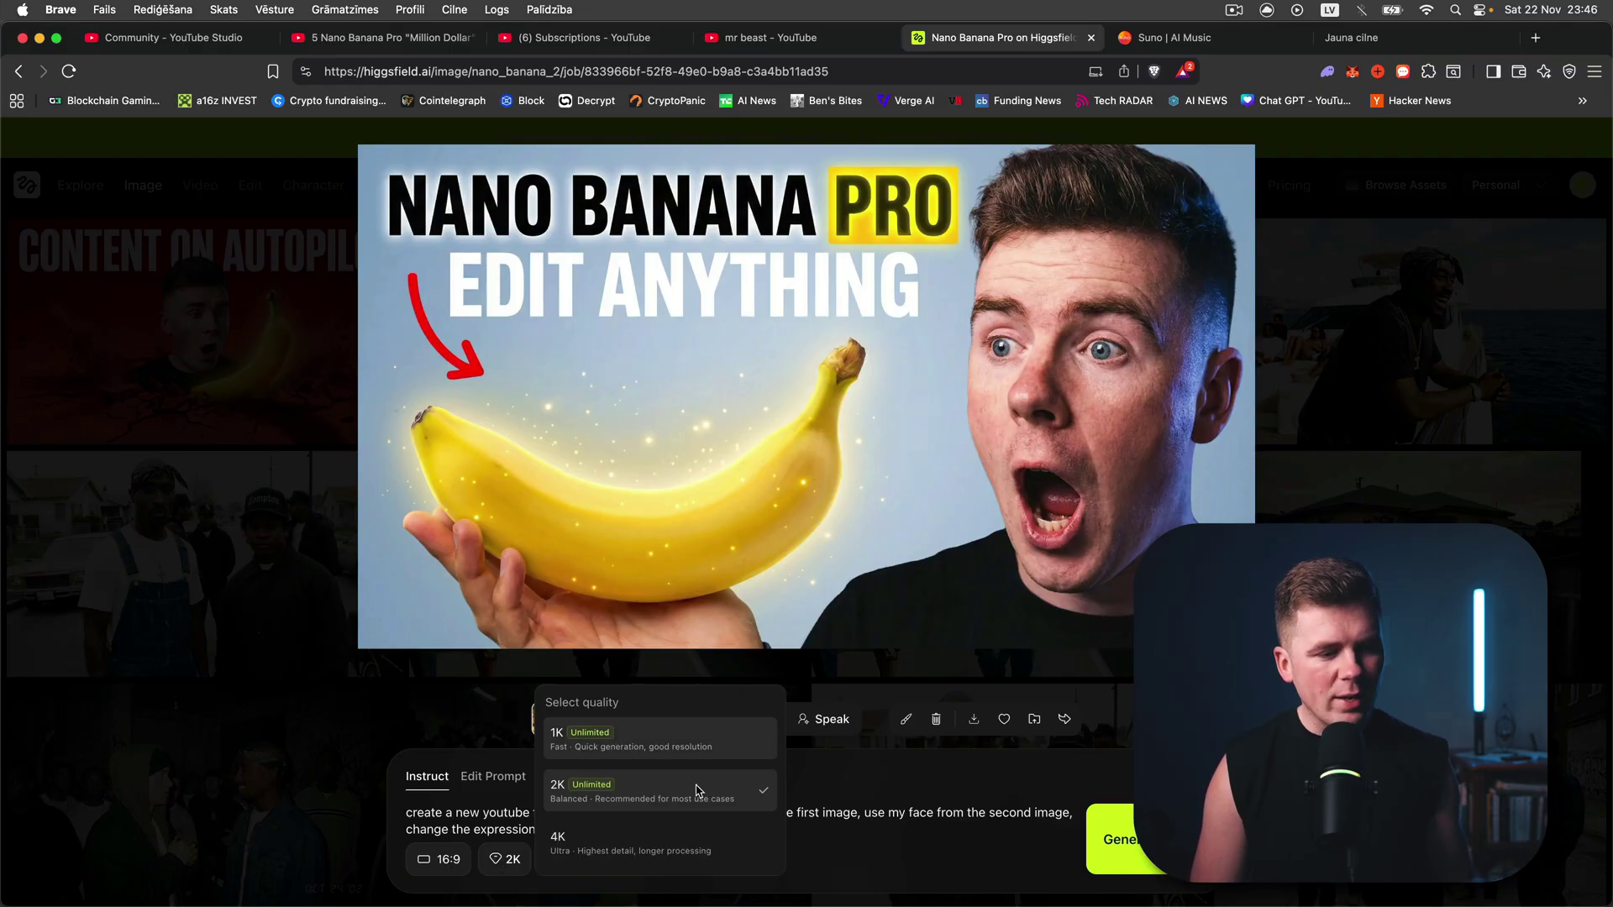
left_click(641, 883)
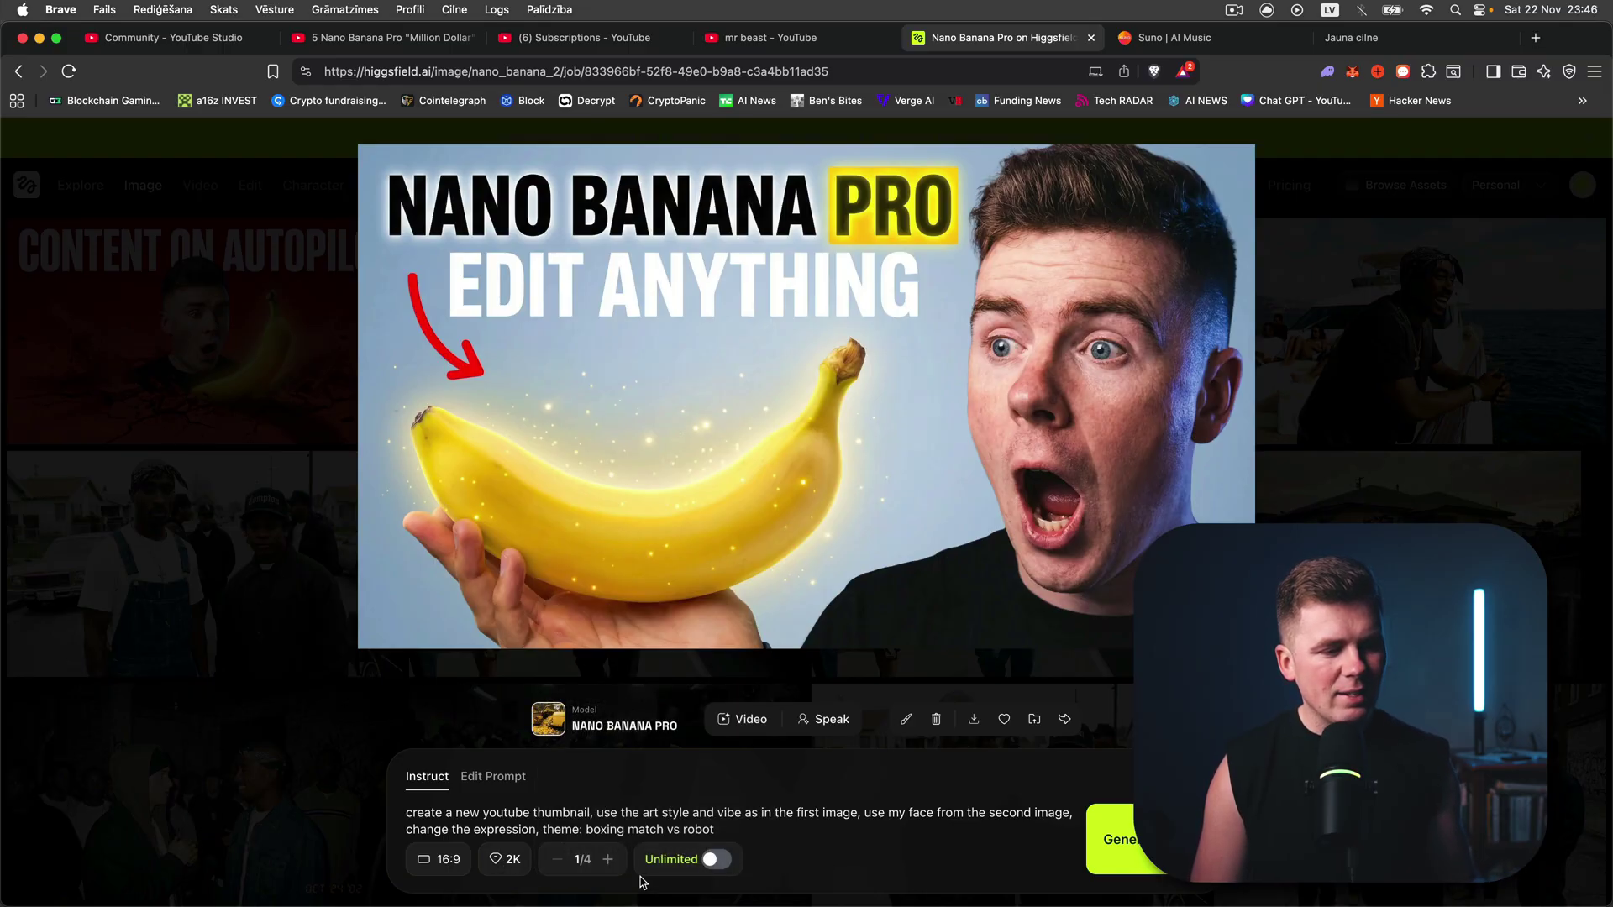
left_click(718, 862)
left_click(719, 862)
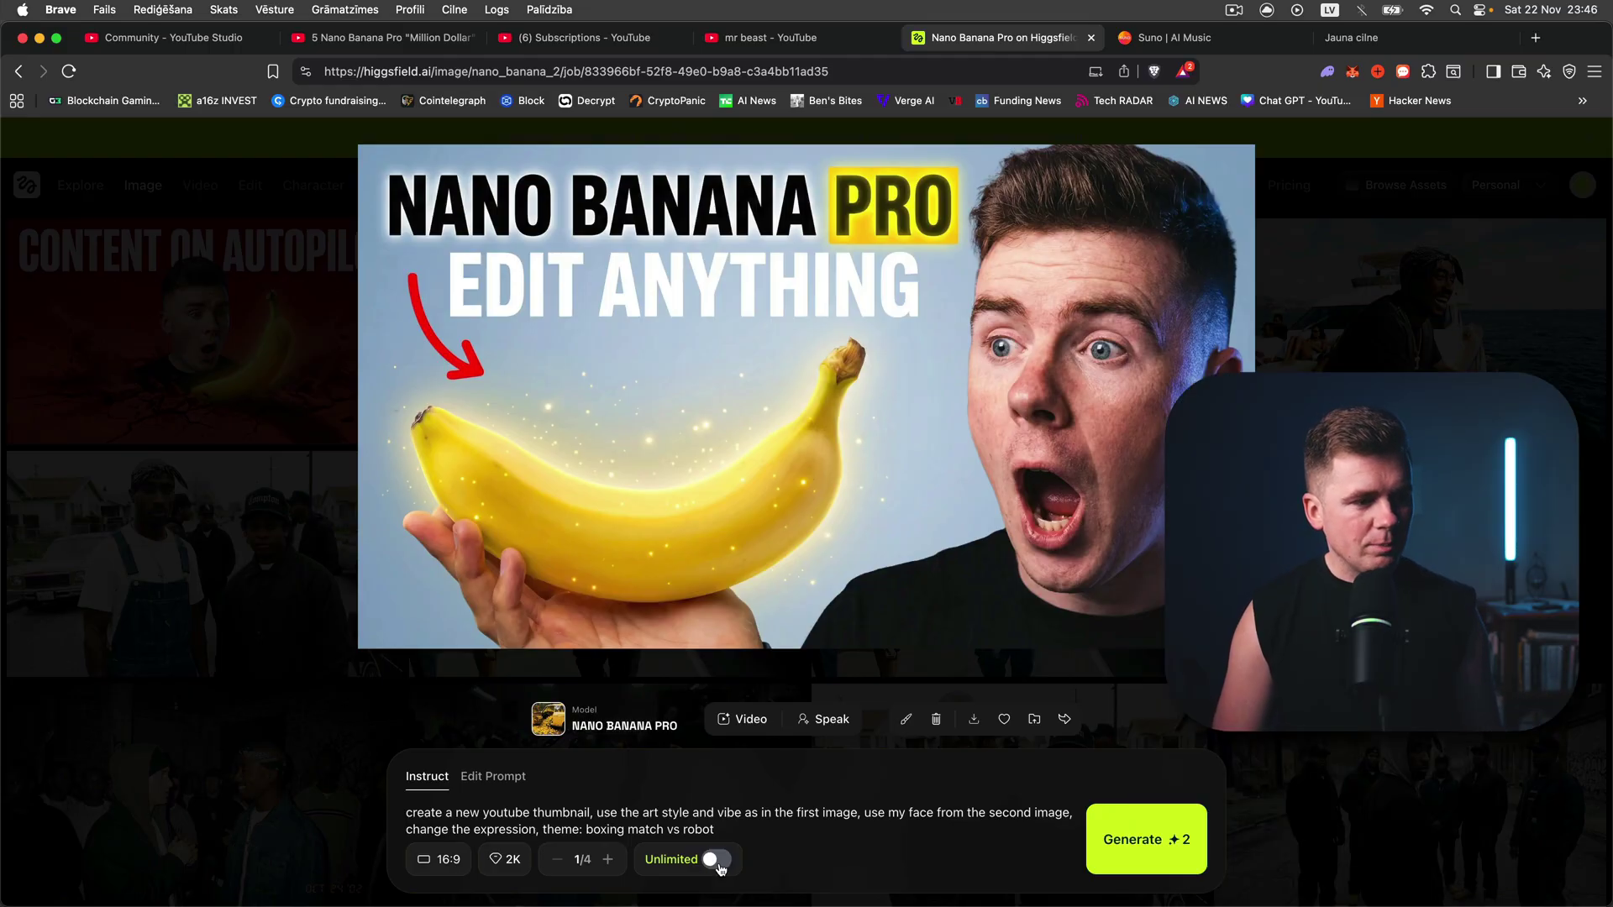
scroll(489, 821, "up", 5)
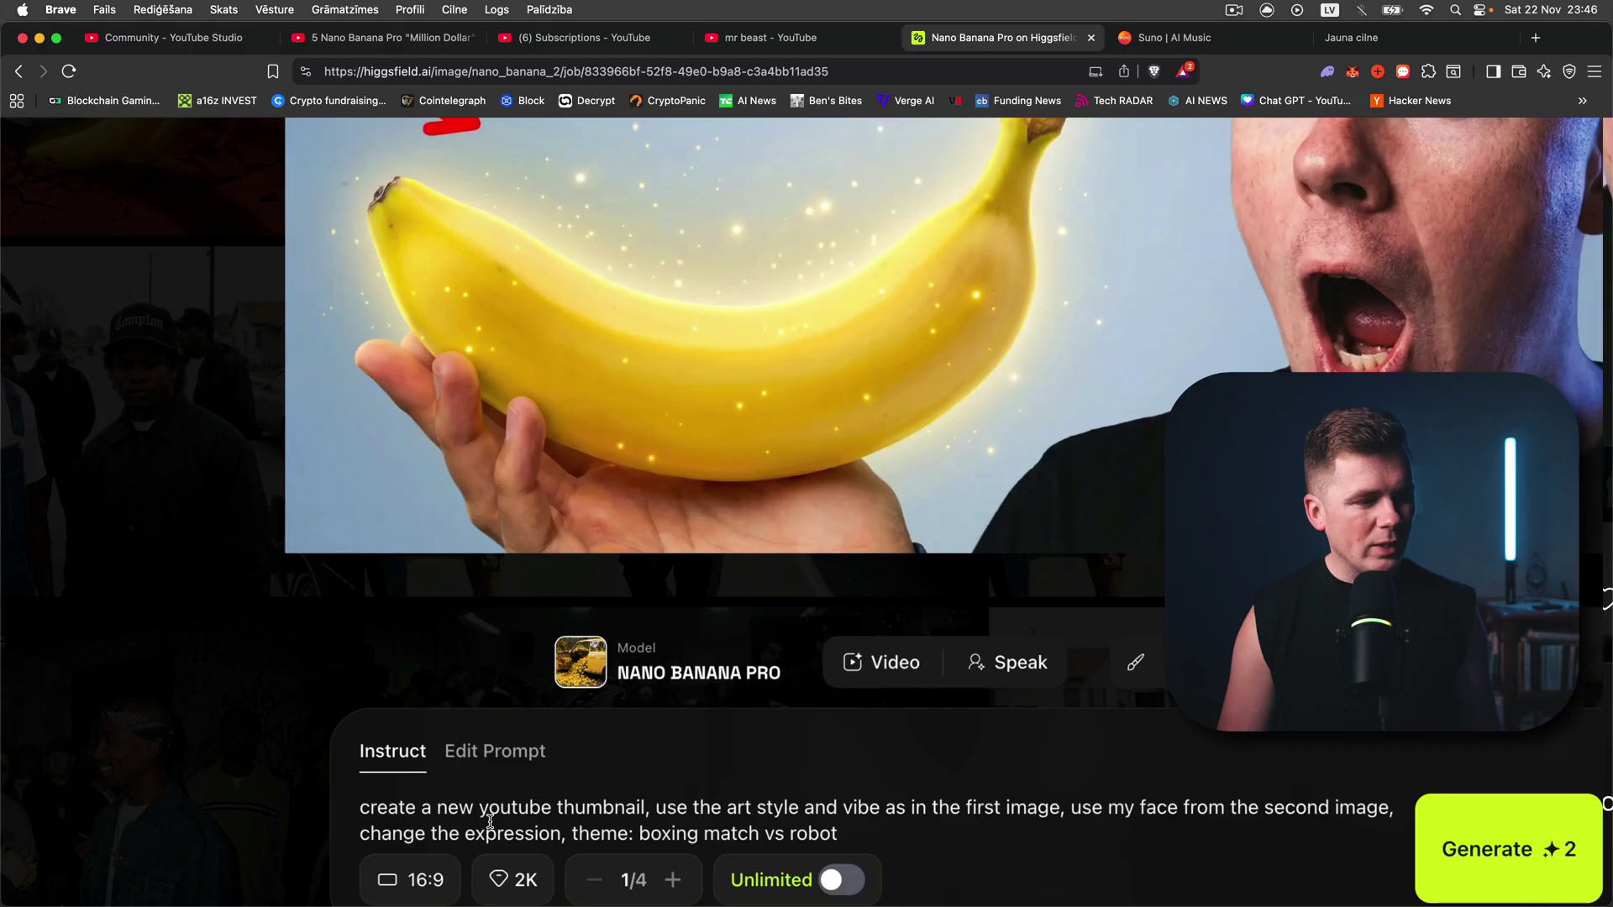
left_click(478, 727)
scroll(477, 722, "down", 5)
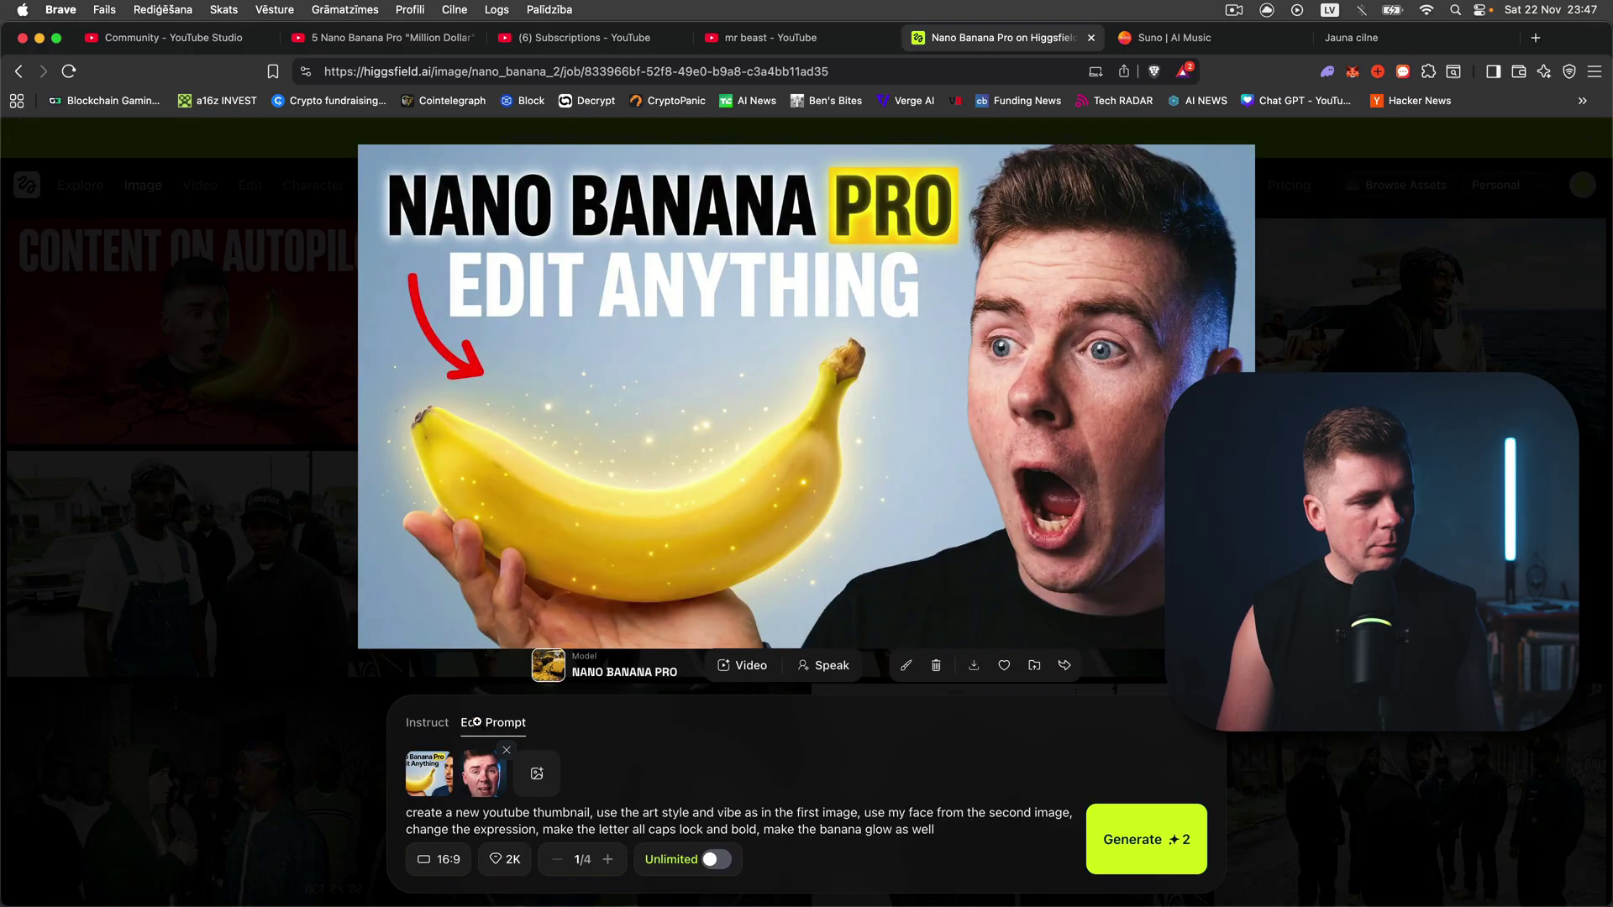
scroll(477, 759, "up", 5)
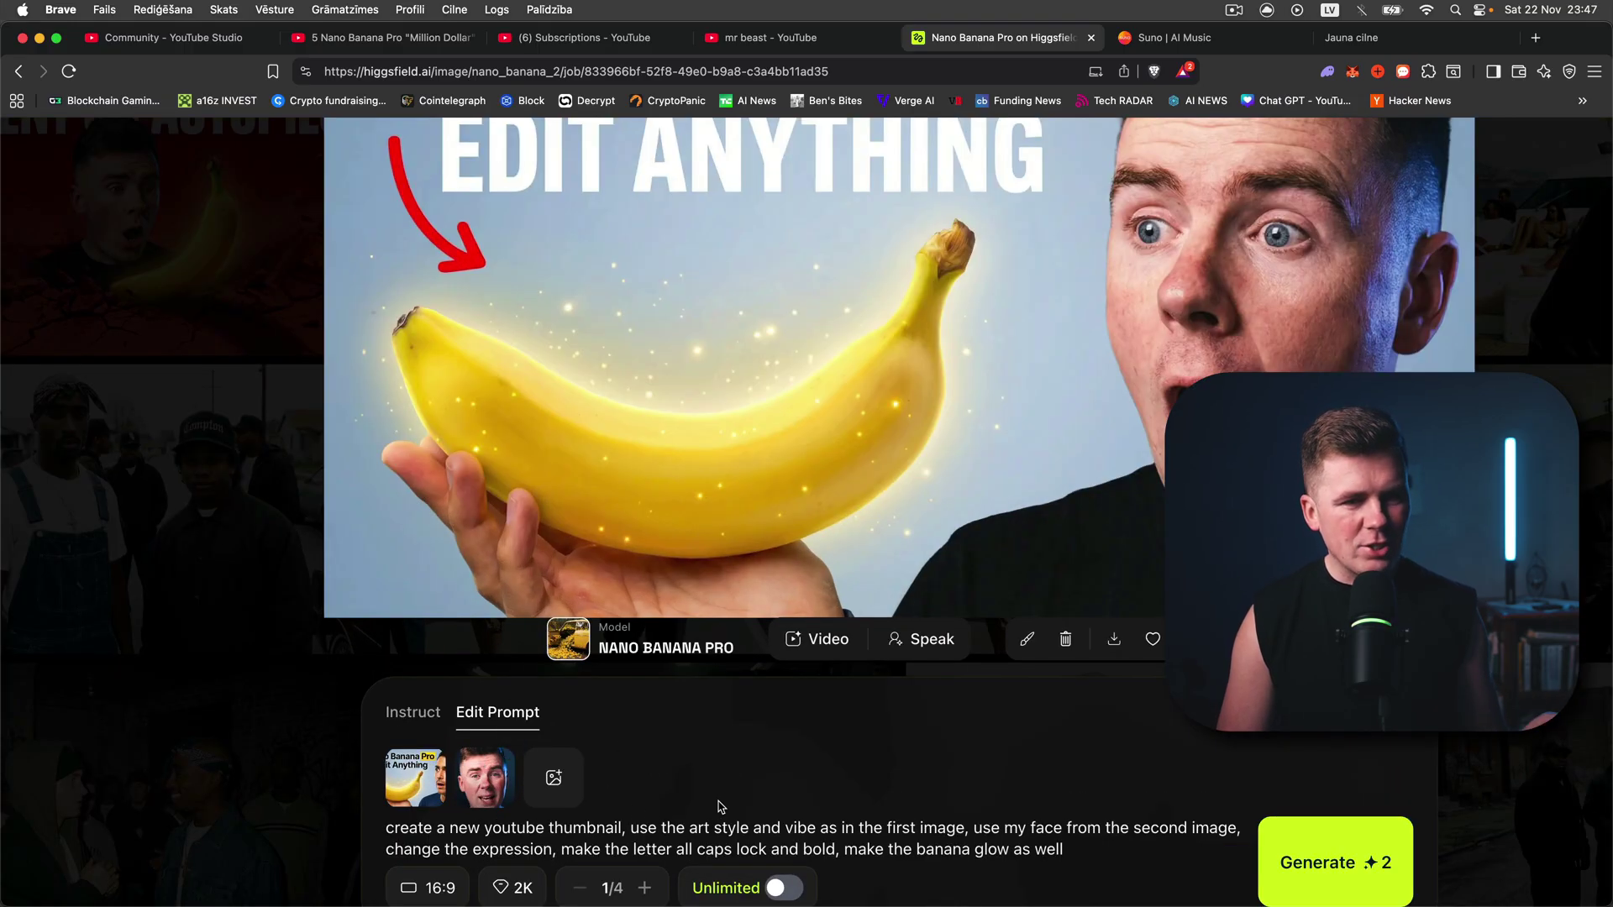
scroll(749, 802, "down", 1)
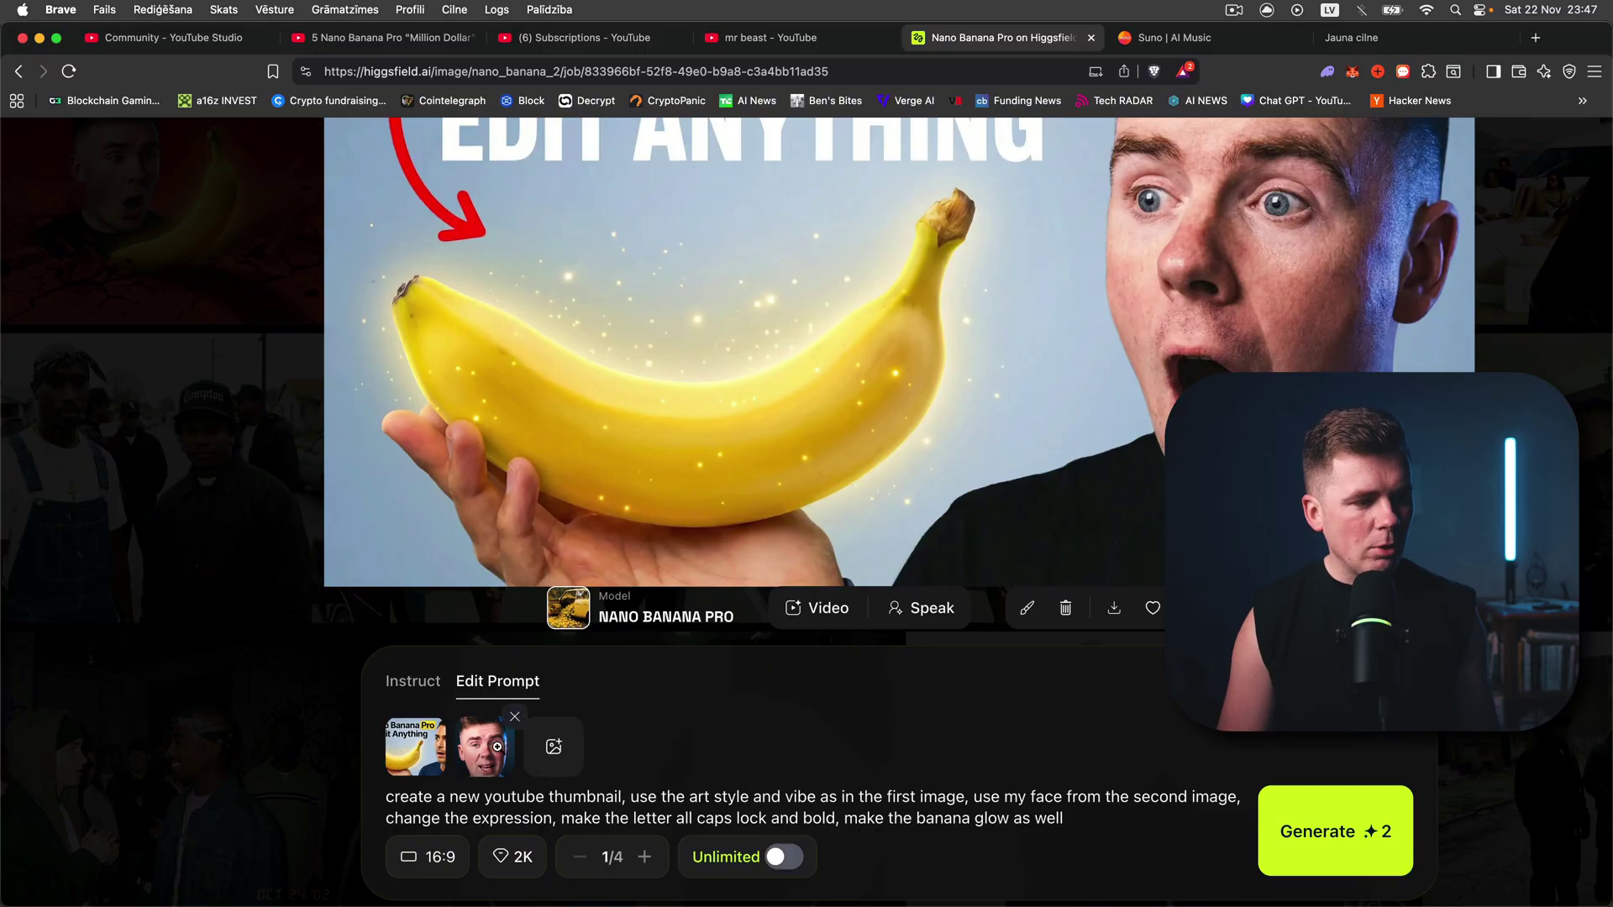
scroll(497, 746, "up", 5)
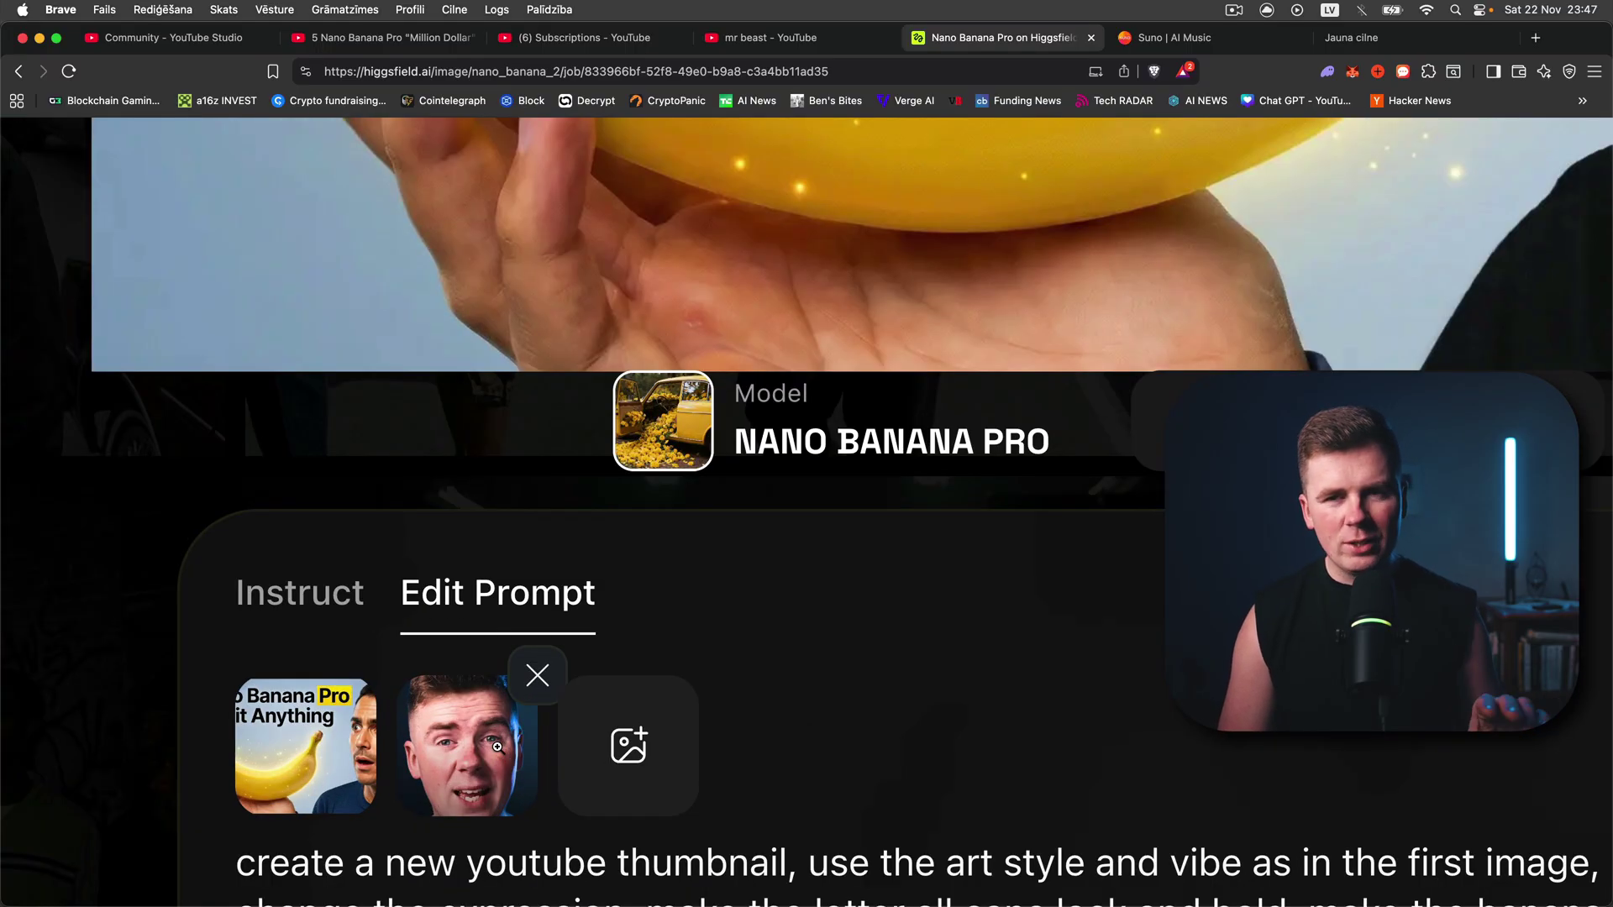
scroll(497, 746, "down", 5)
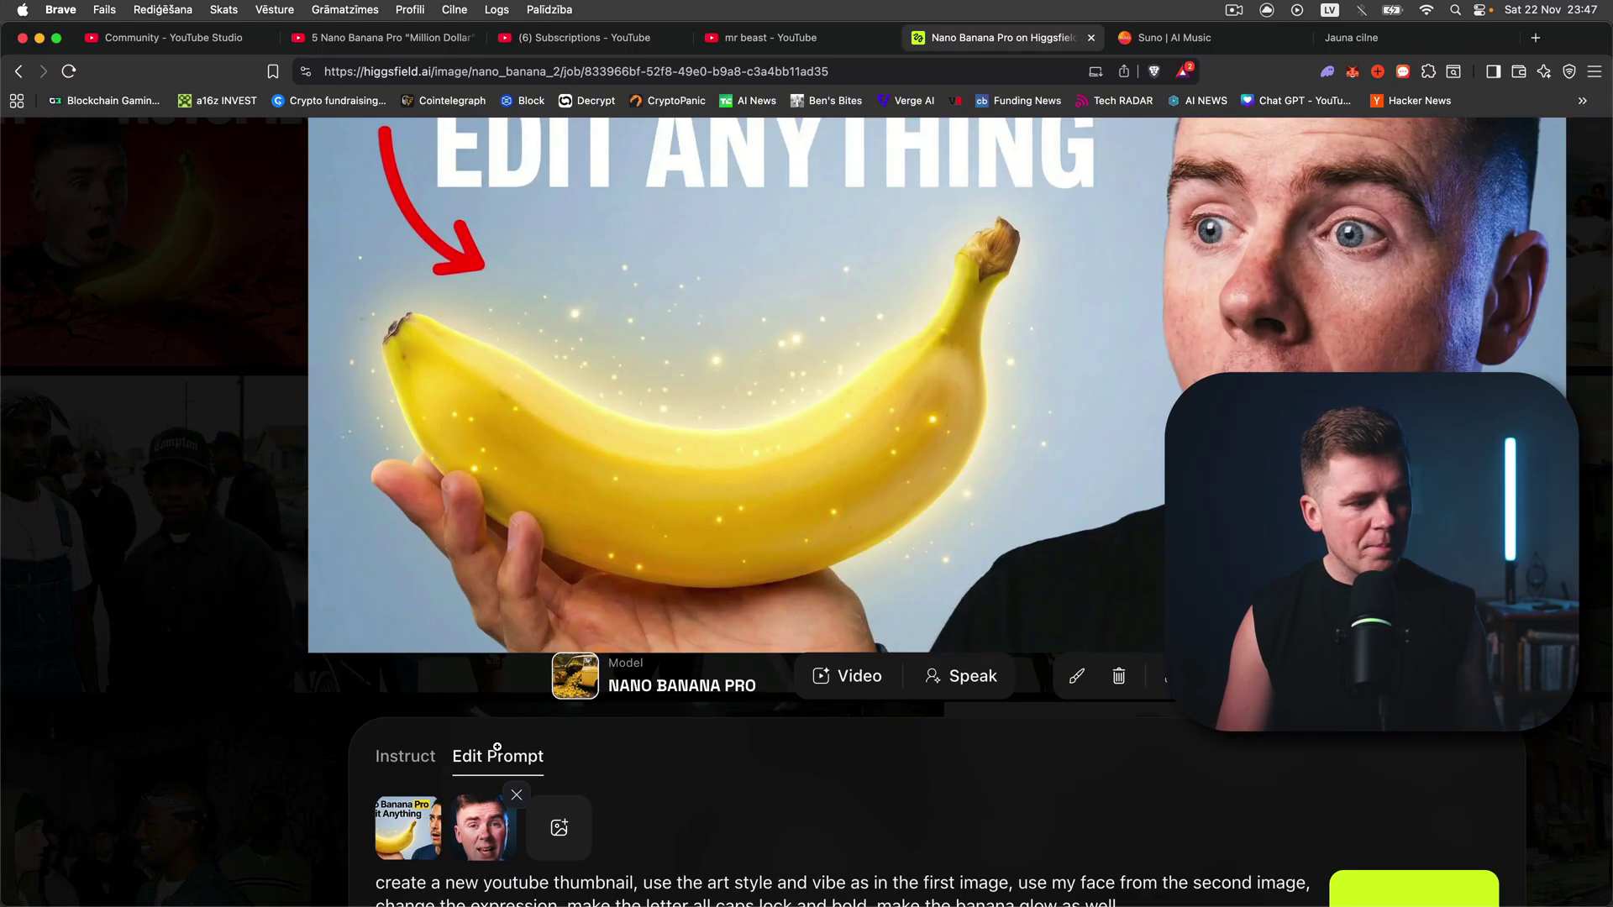
scroll(496, 747, "down", 2)
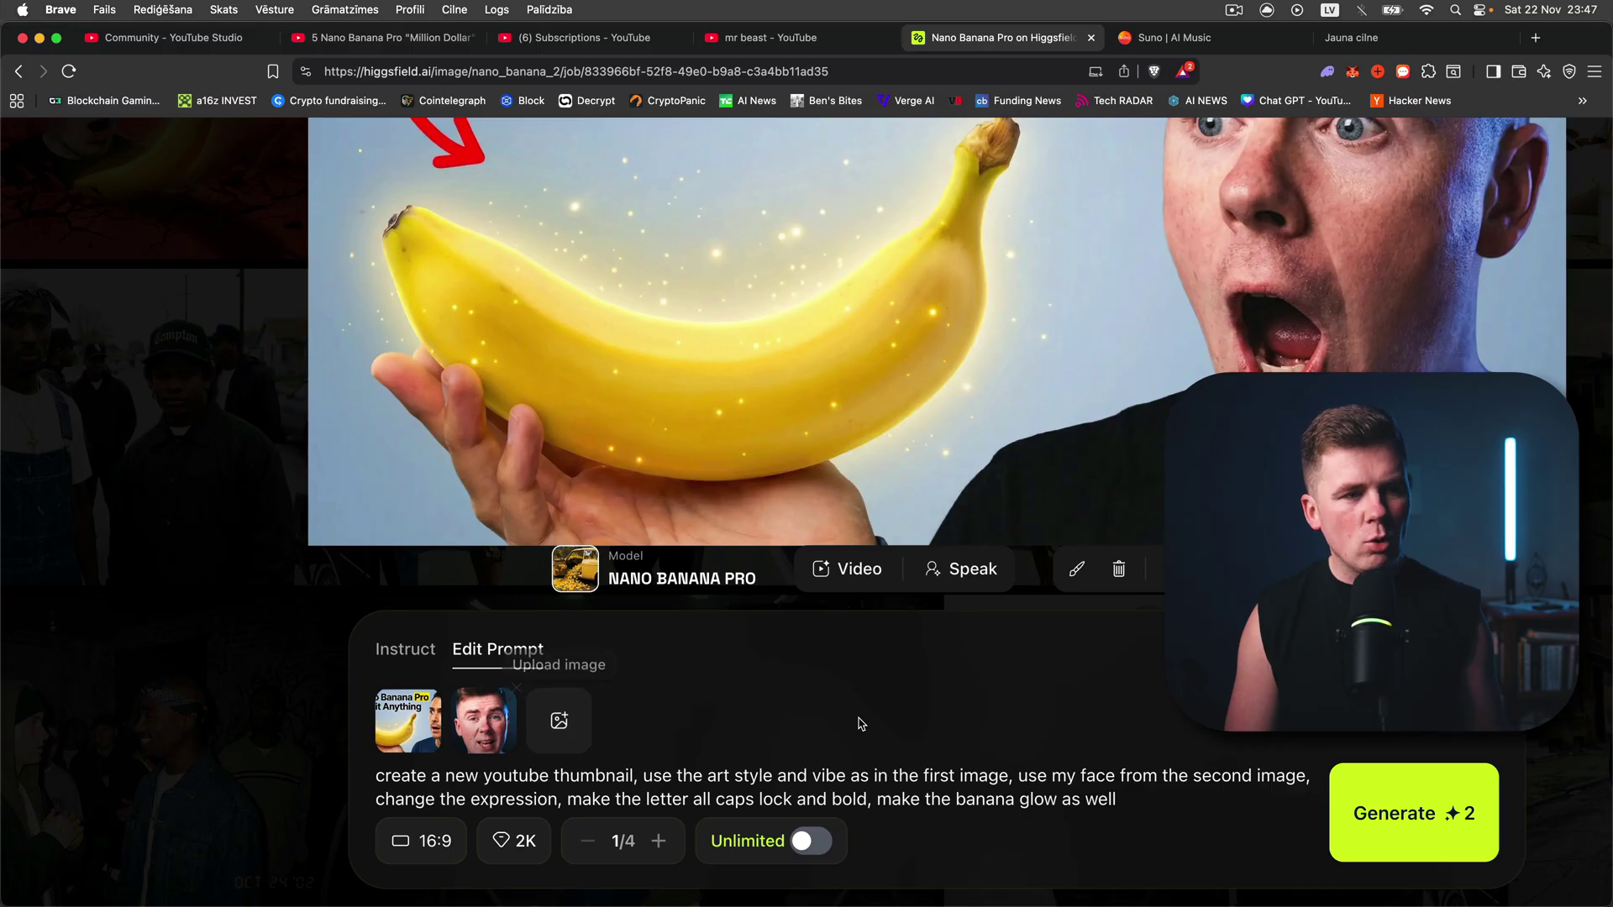
key("super+minus")
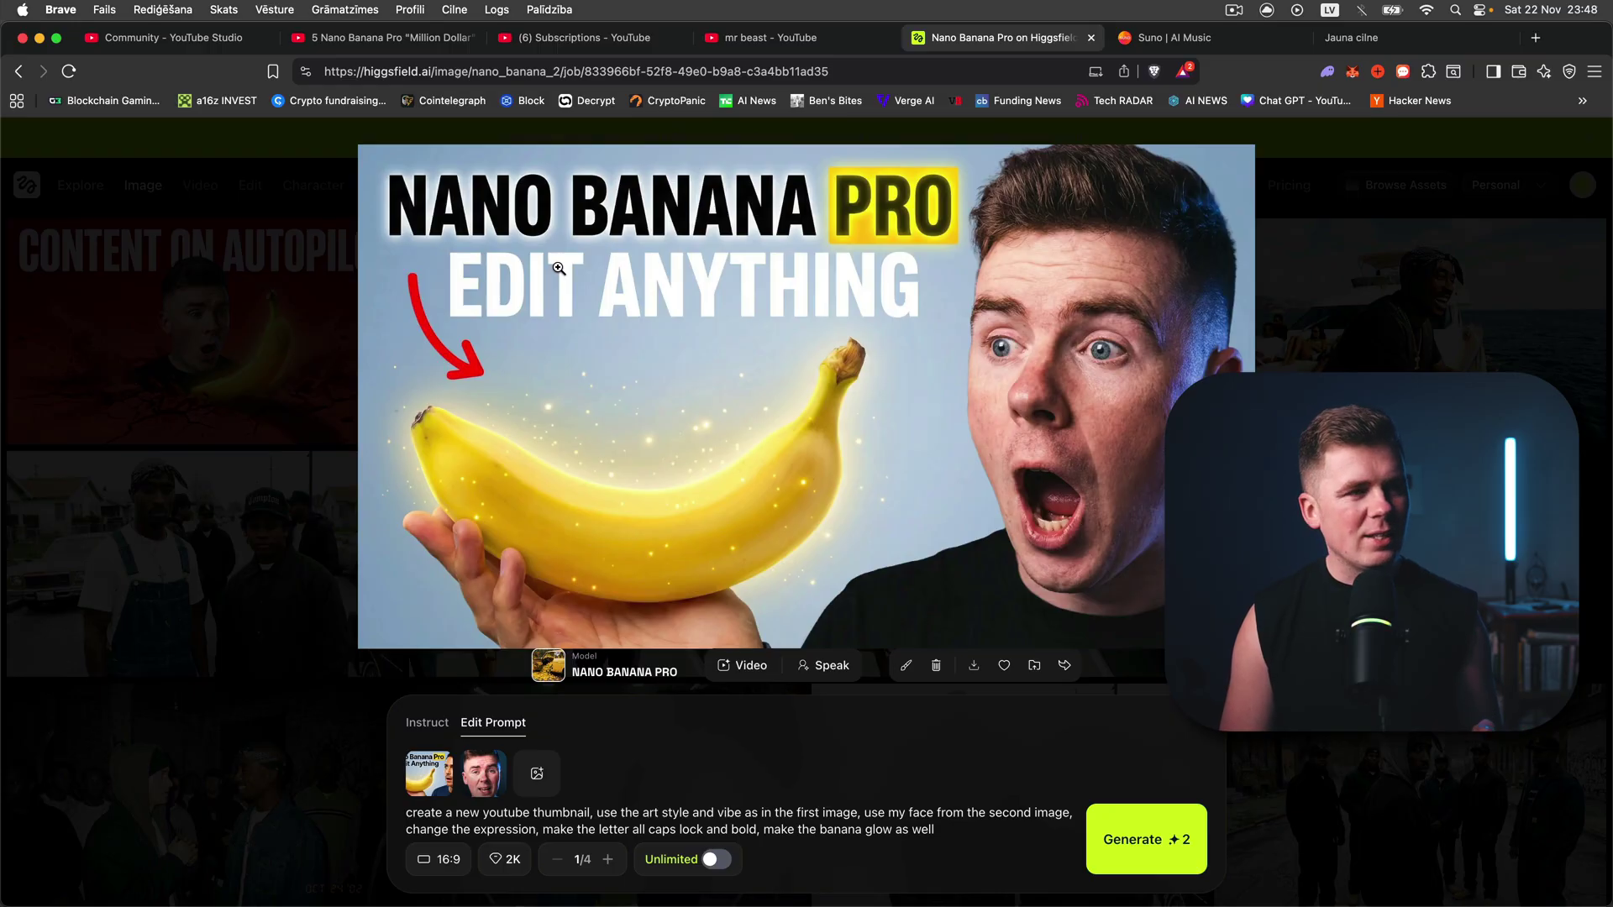
Leave the enlarged view and go to the YouTube feed for the Content on Autopilot original
key("Escape")
left_click(551, 38)
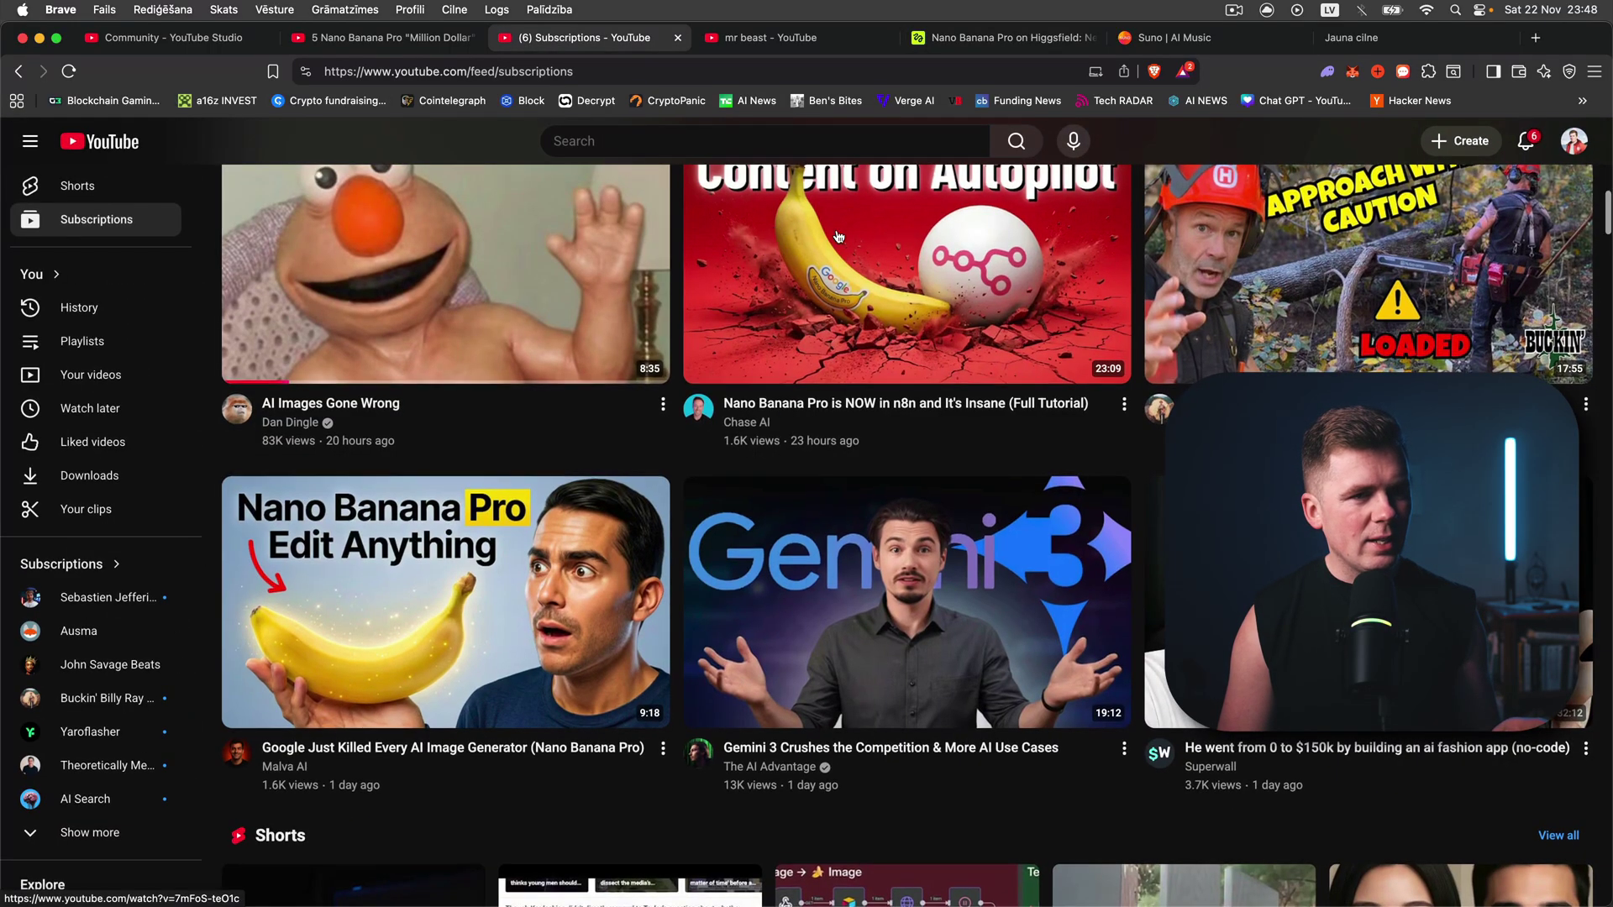
scroll(924, 265, "up", 3)
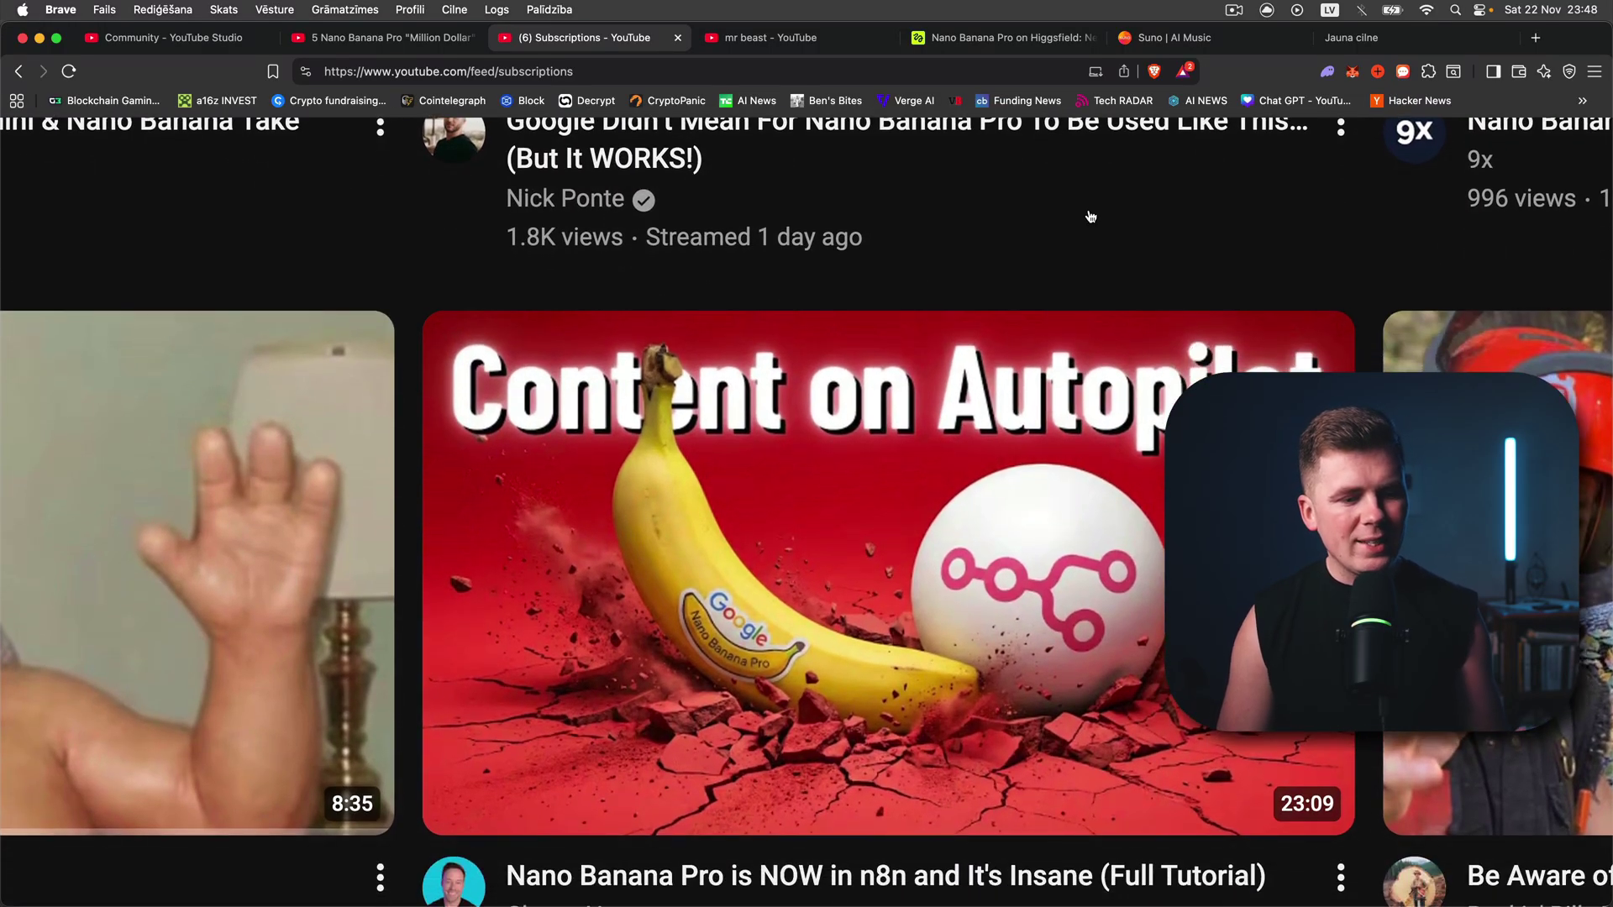
scroll(1090, 218, "down", 1)
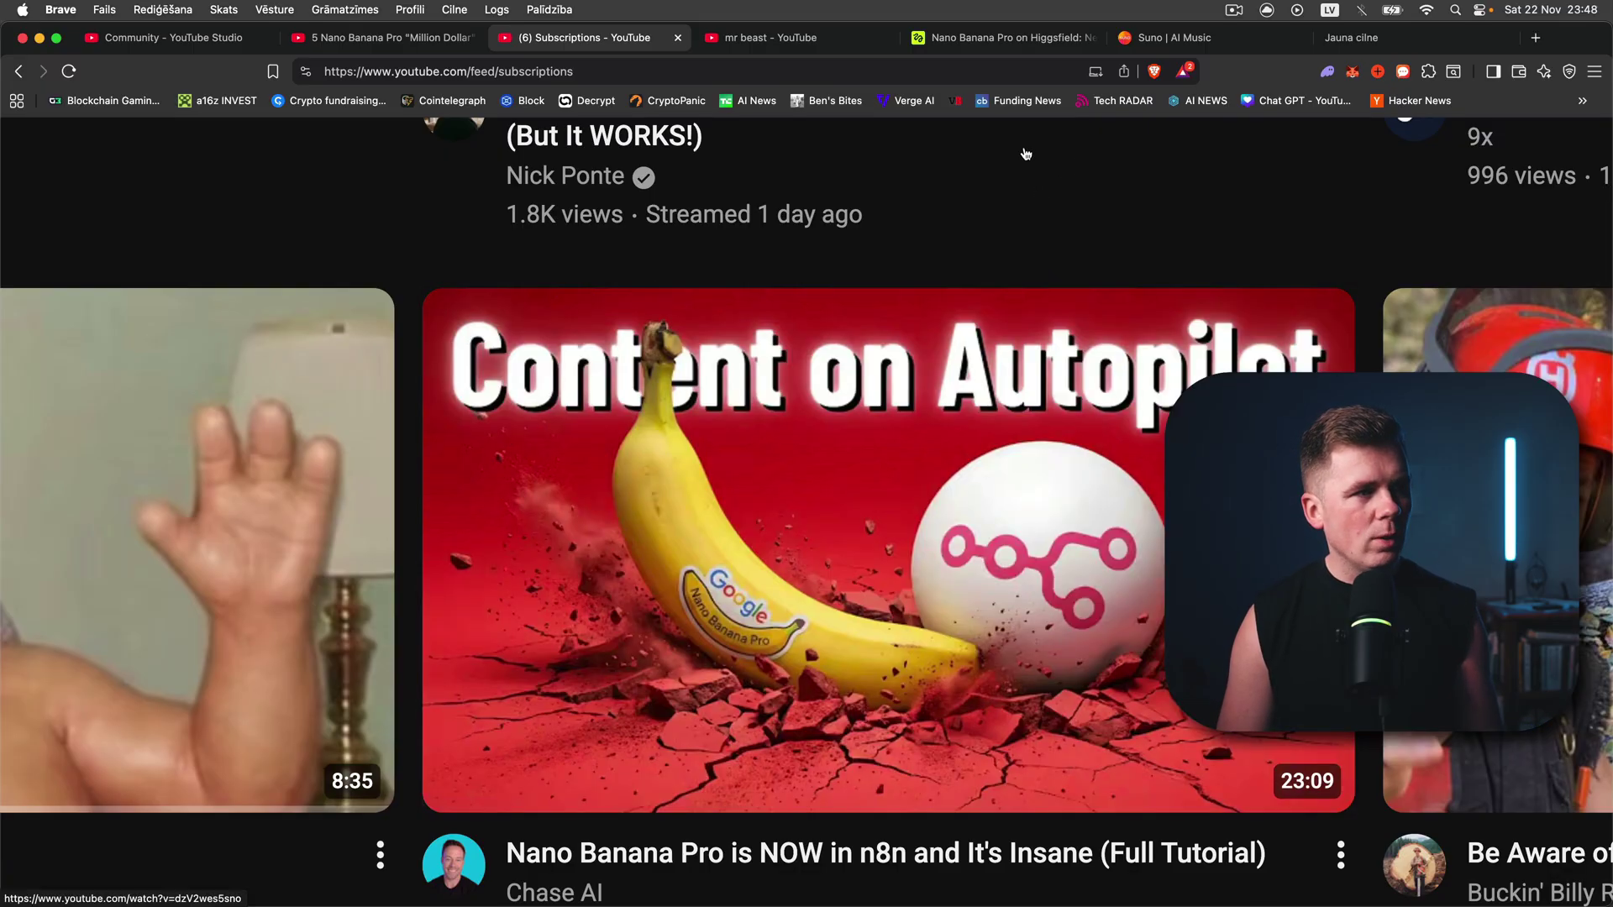
Enlarge the Content on Autopilot result and reveal its prompt and two reference images
left_click(998, 40)
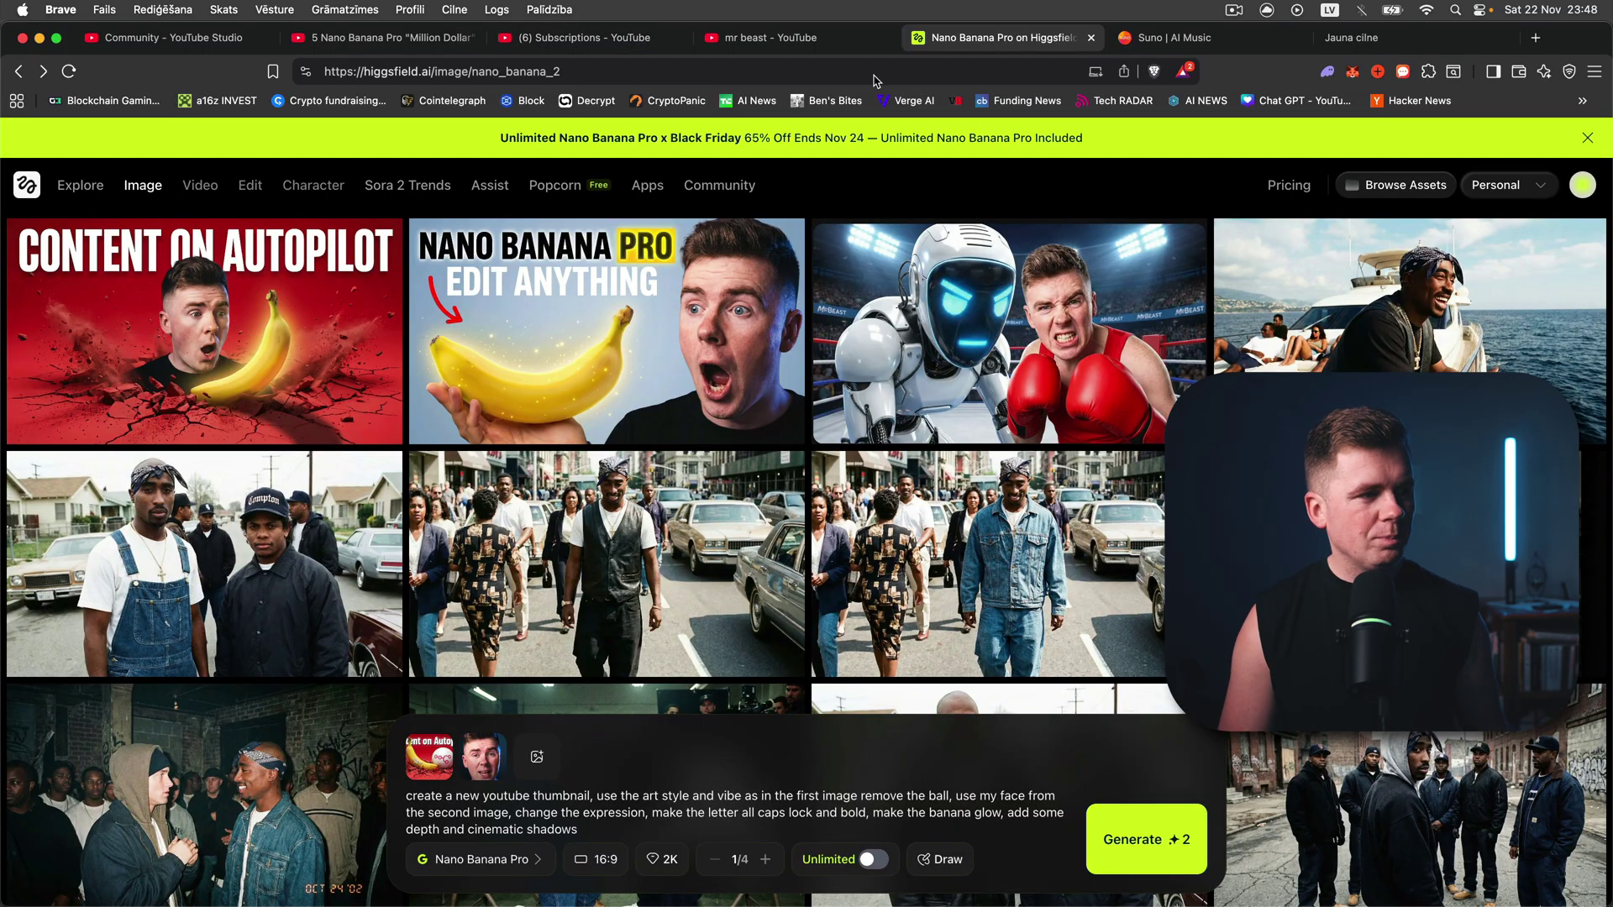
left_click(270, 264)
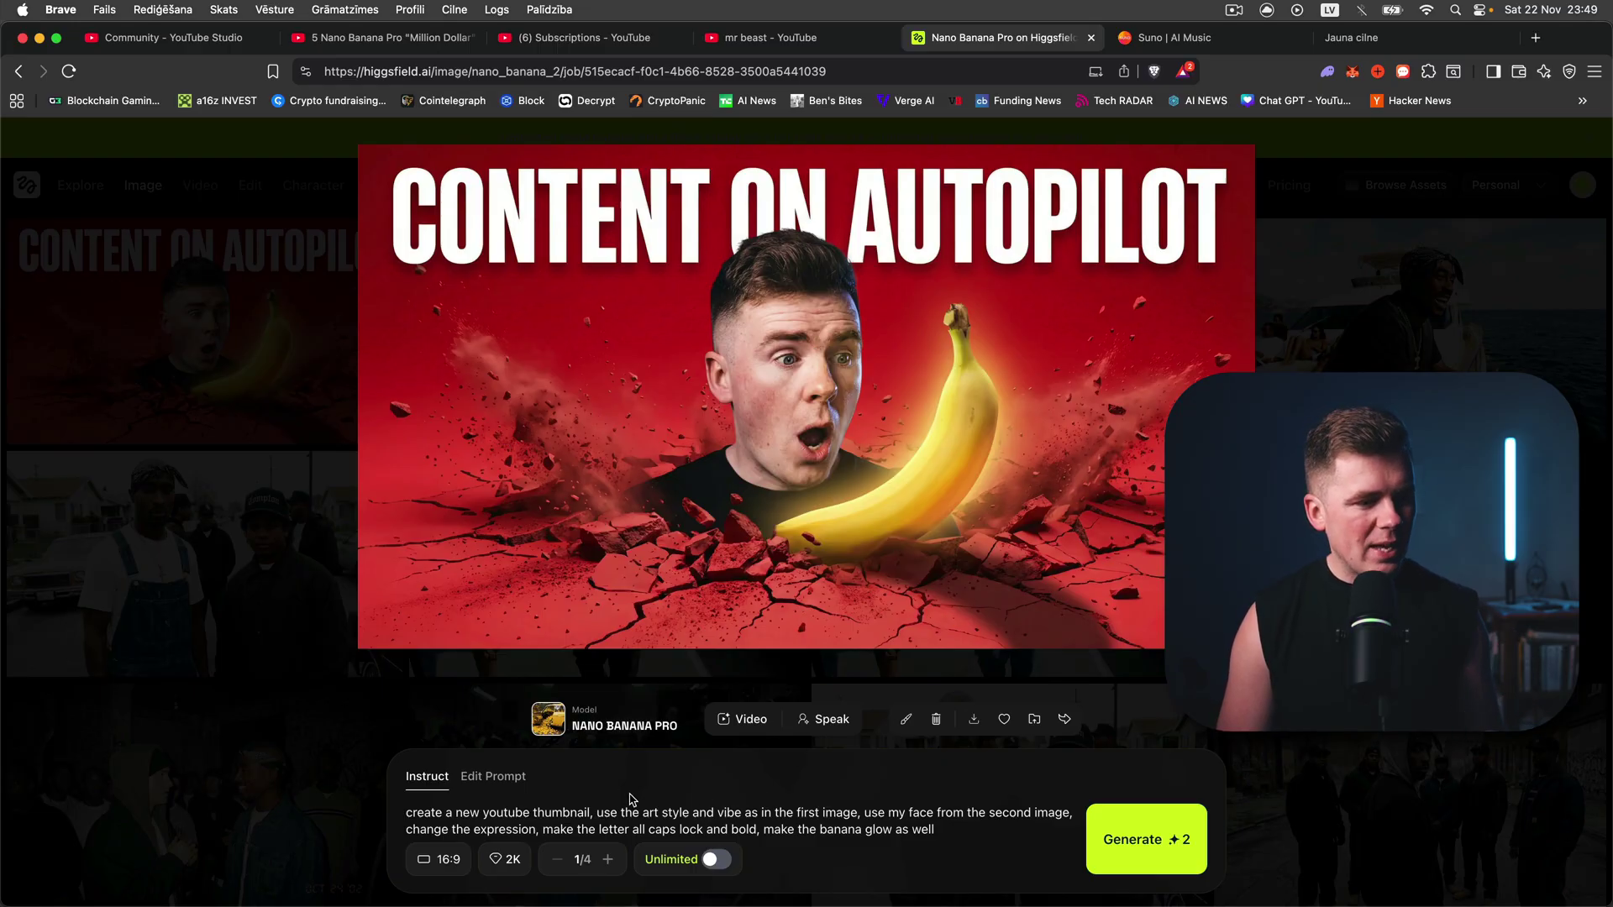
left_click(493, 778)
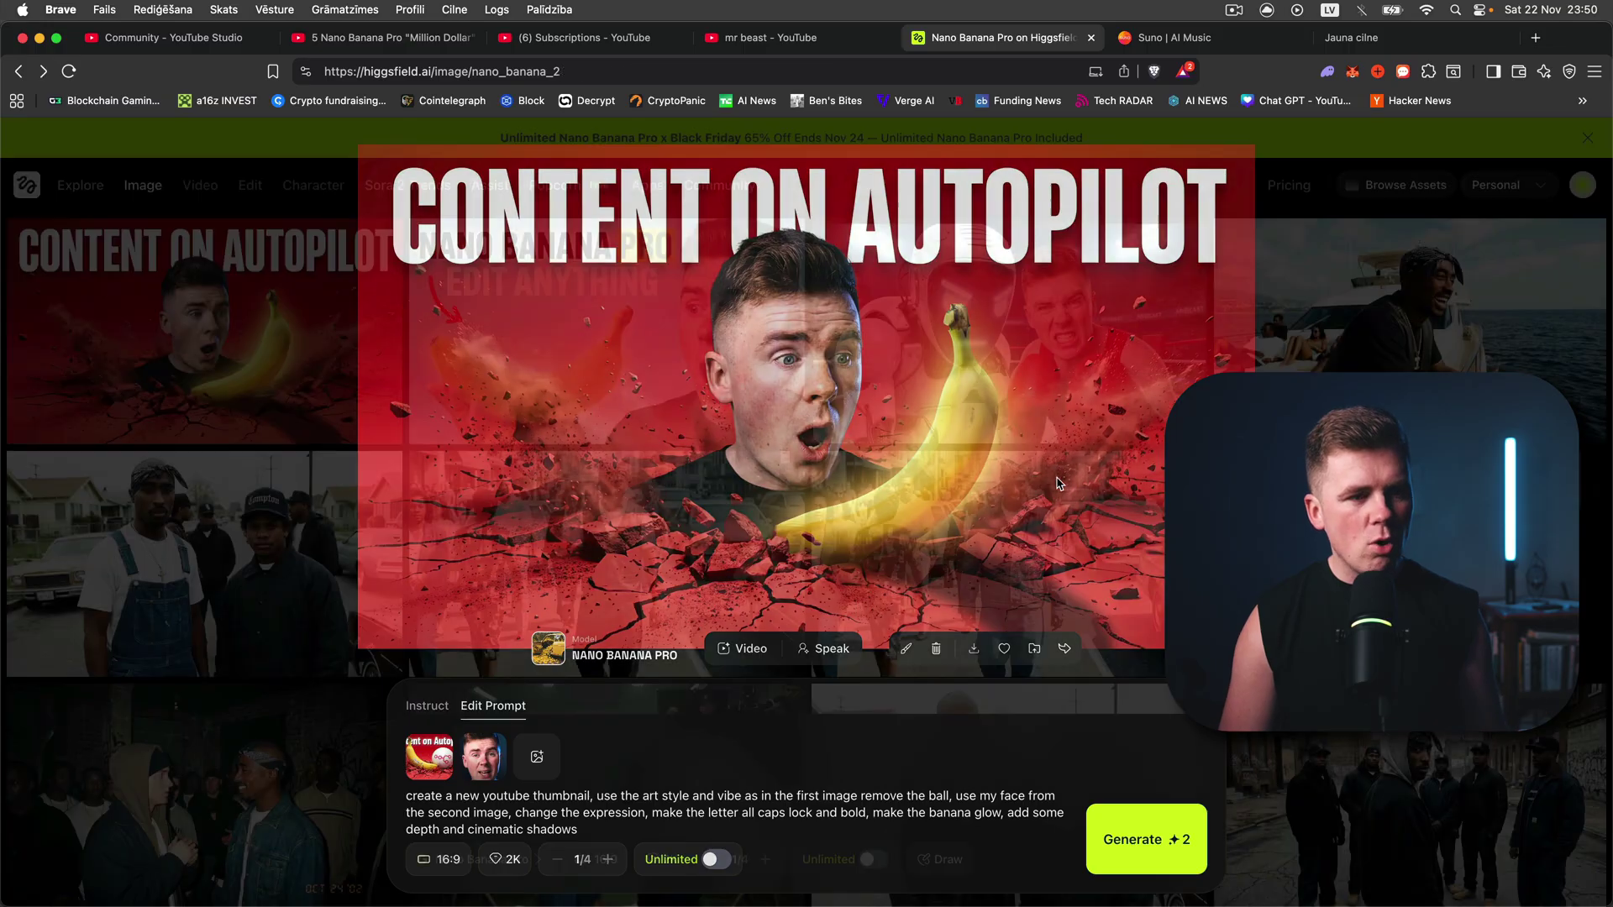
Enlarge the Santa Claus Nano Banana PRO result, reveal its prompt and references, and compare with the YouTube original
left_click(583, 36)
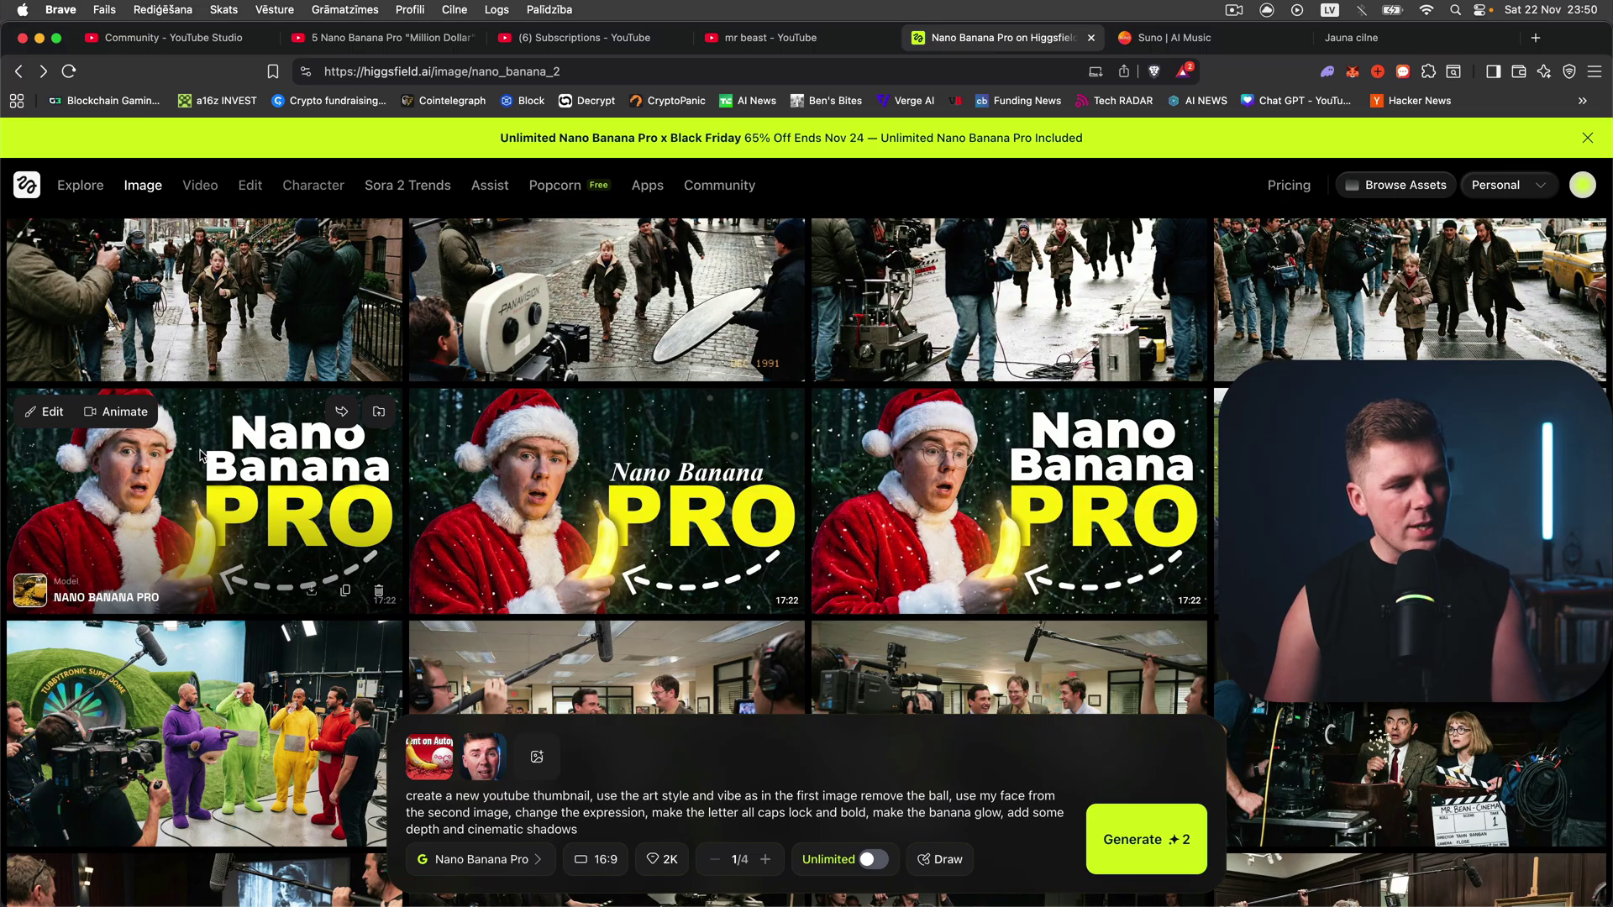
left_click(201, 455)
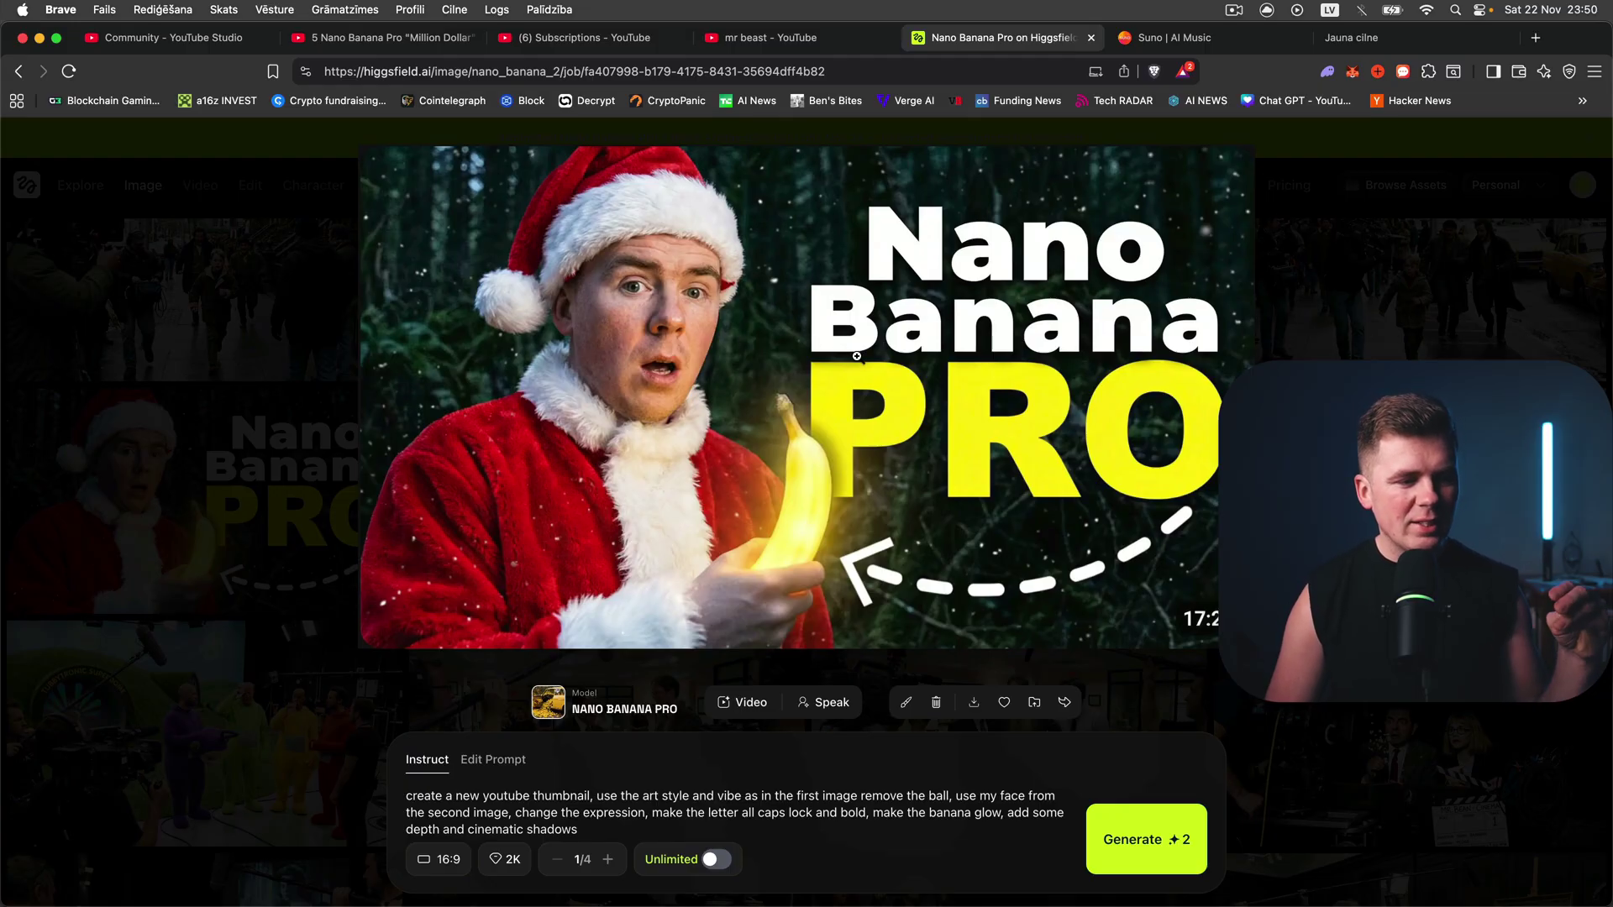
left_click(481, 761)
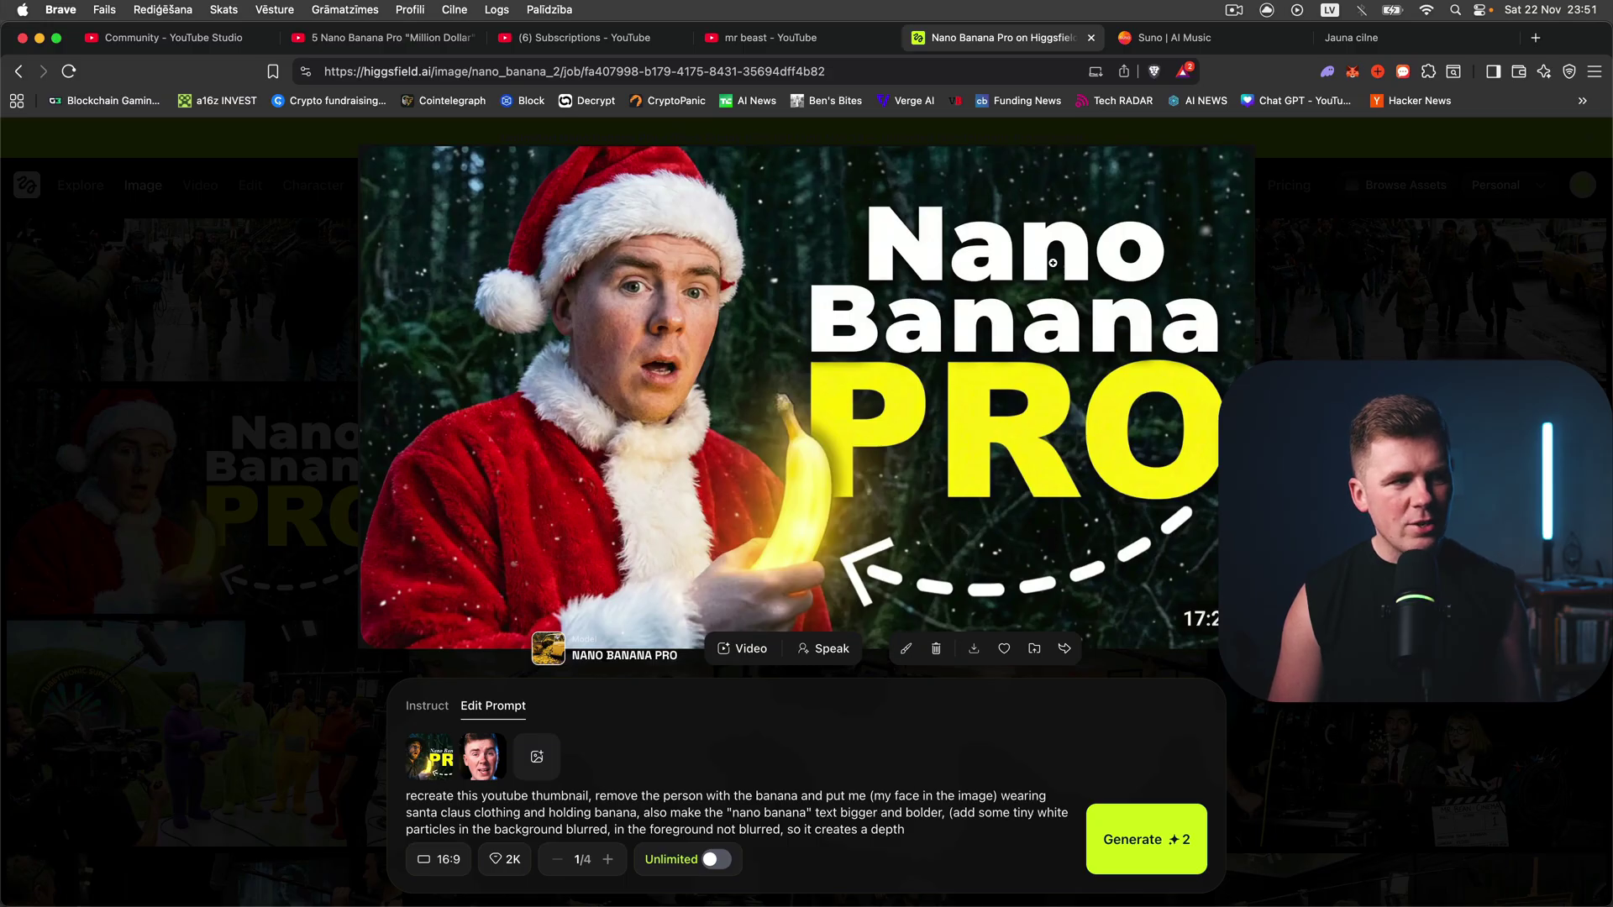
left_click(629, 38)
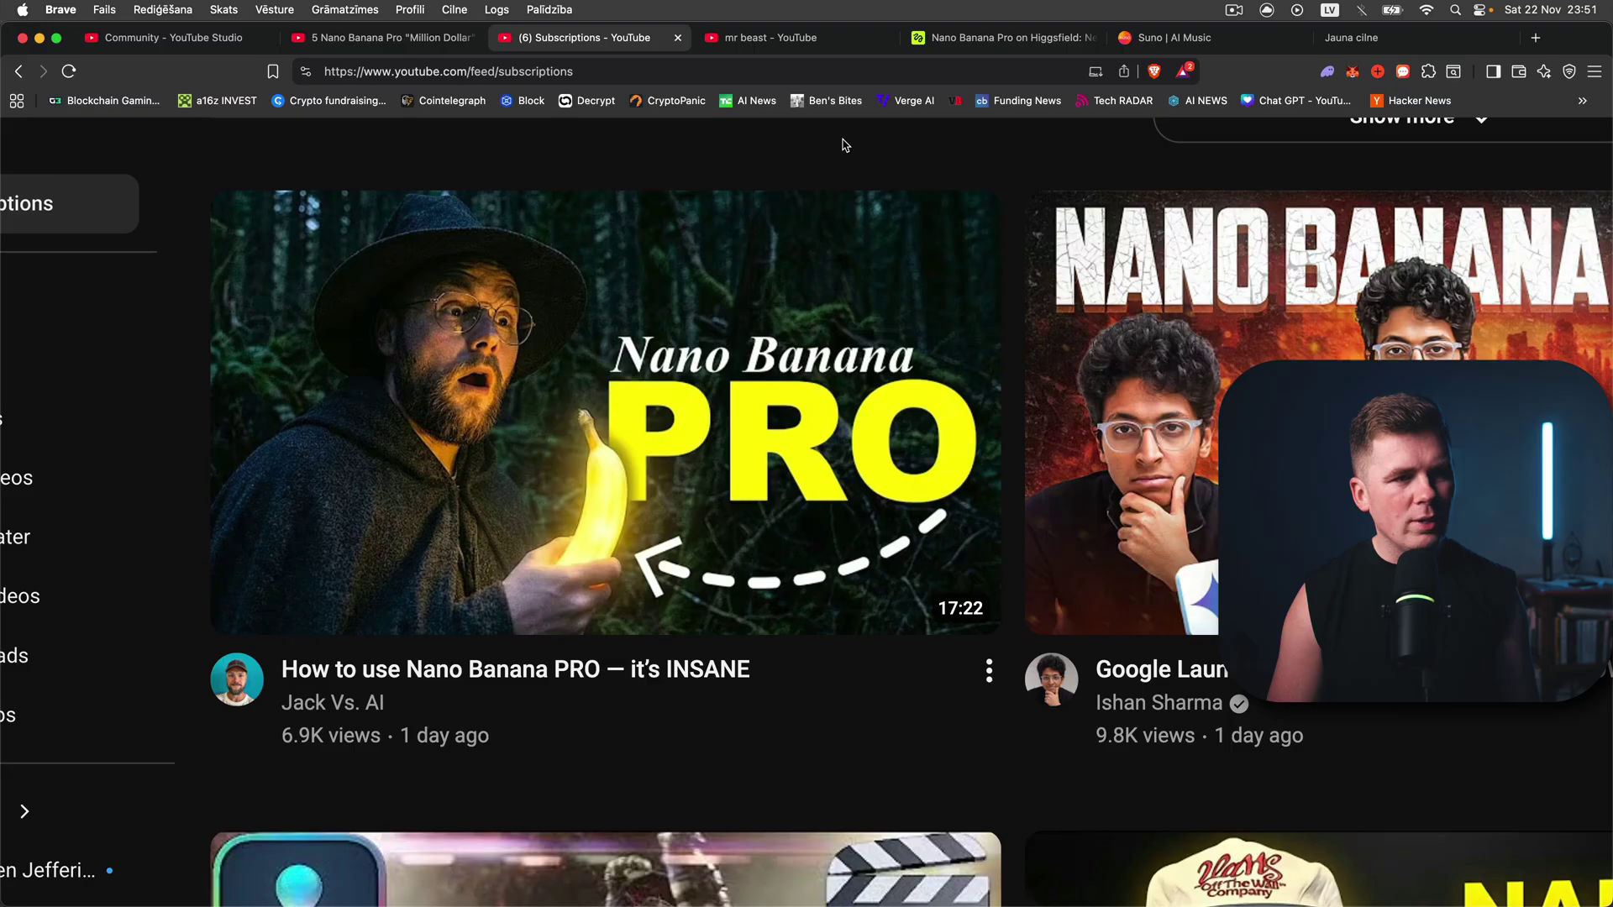
left_click(974, 48)
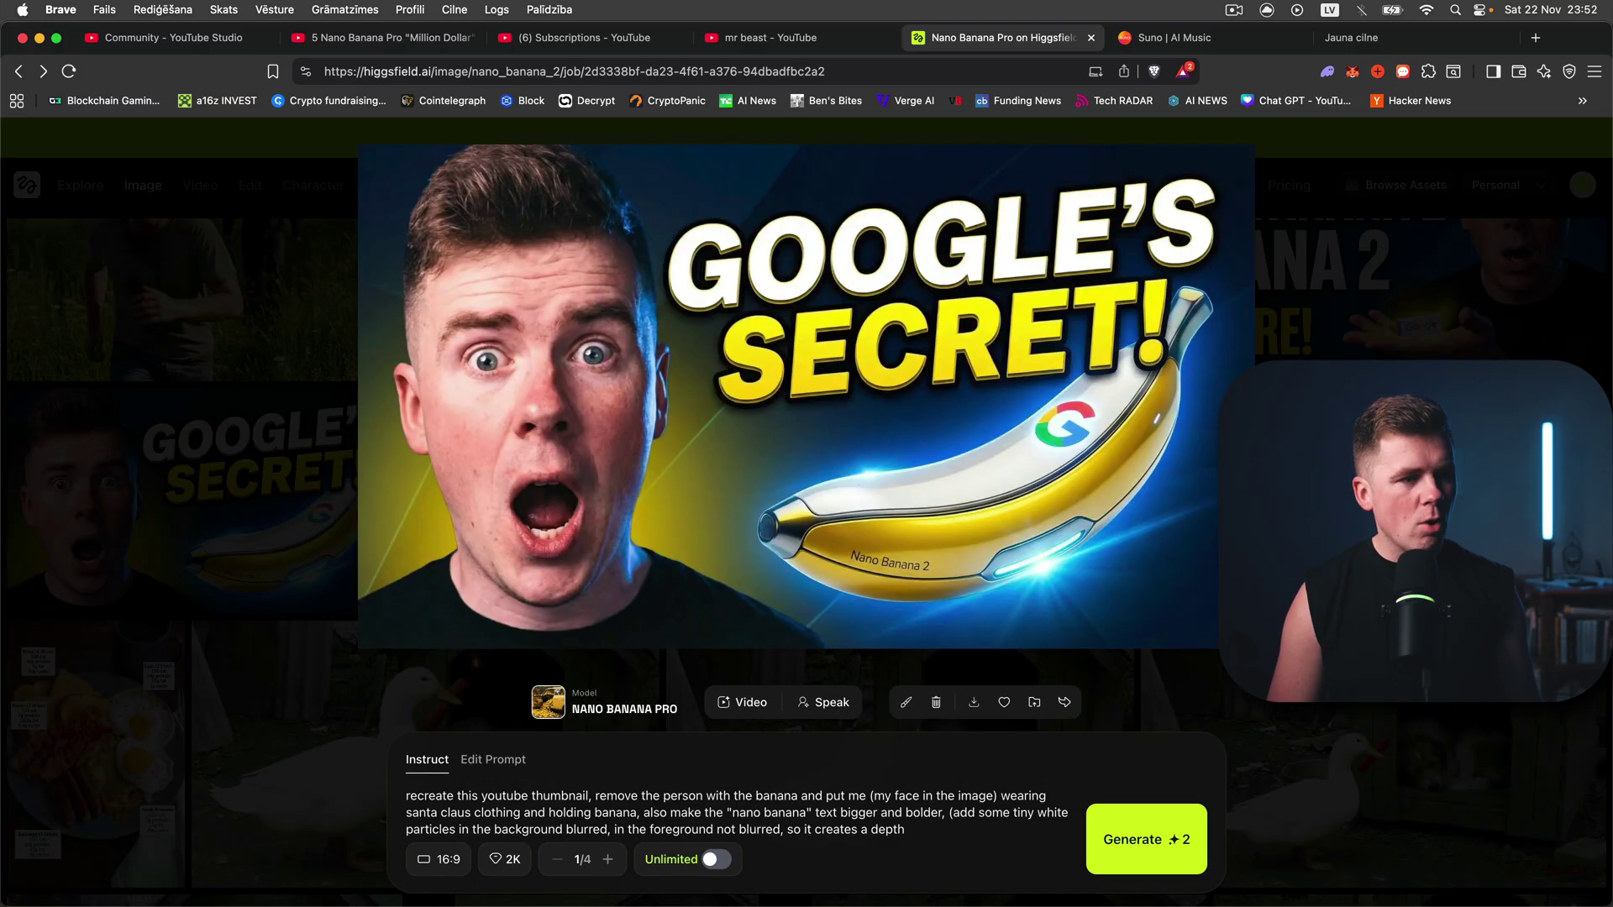
Enlarge the IT'S TINY! result and reveal its viral minimalistic Nano banana 2 prompt and single face reference
left_click(1320, 352)
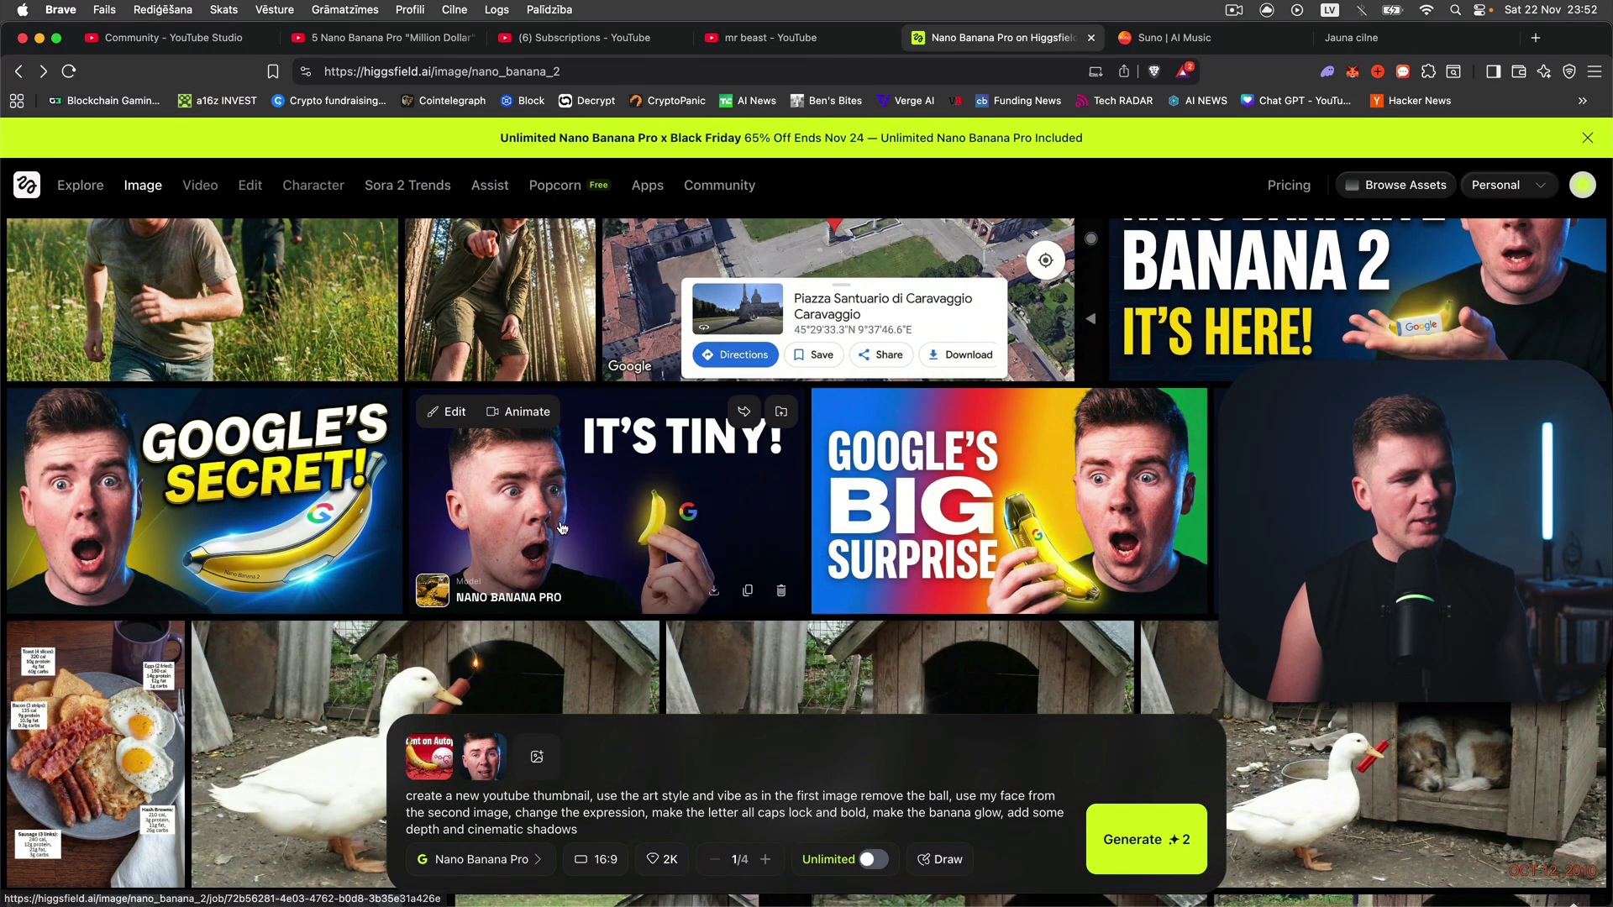
left_click(561, 527)
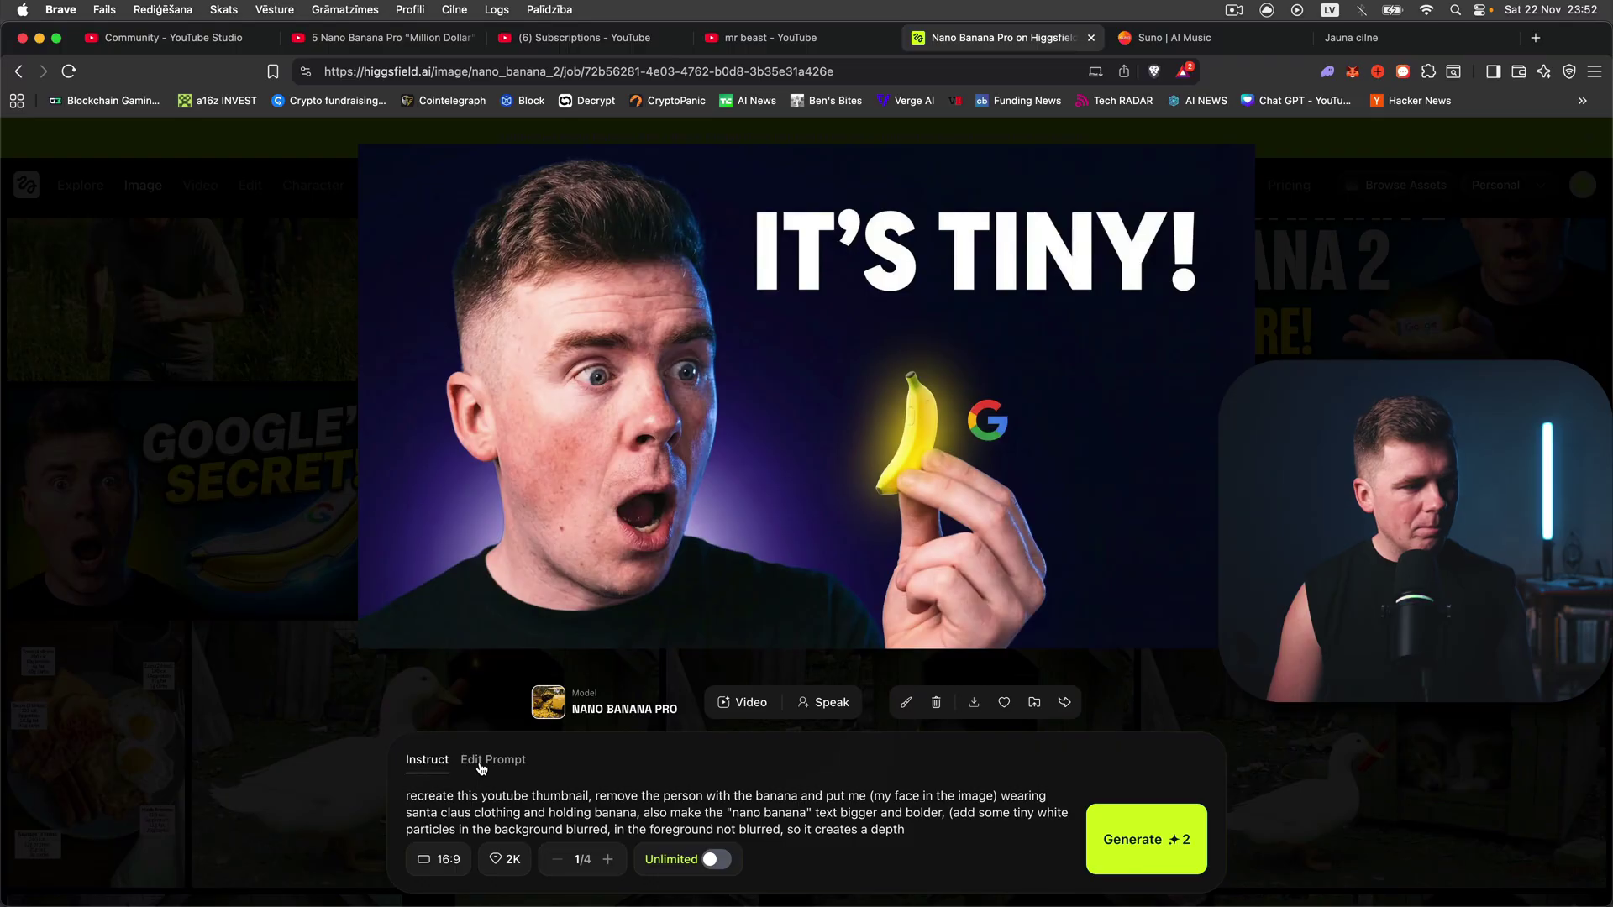
left_click(484, 759)
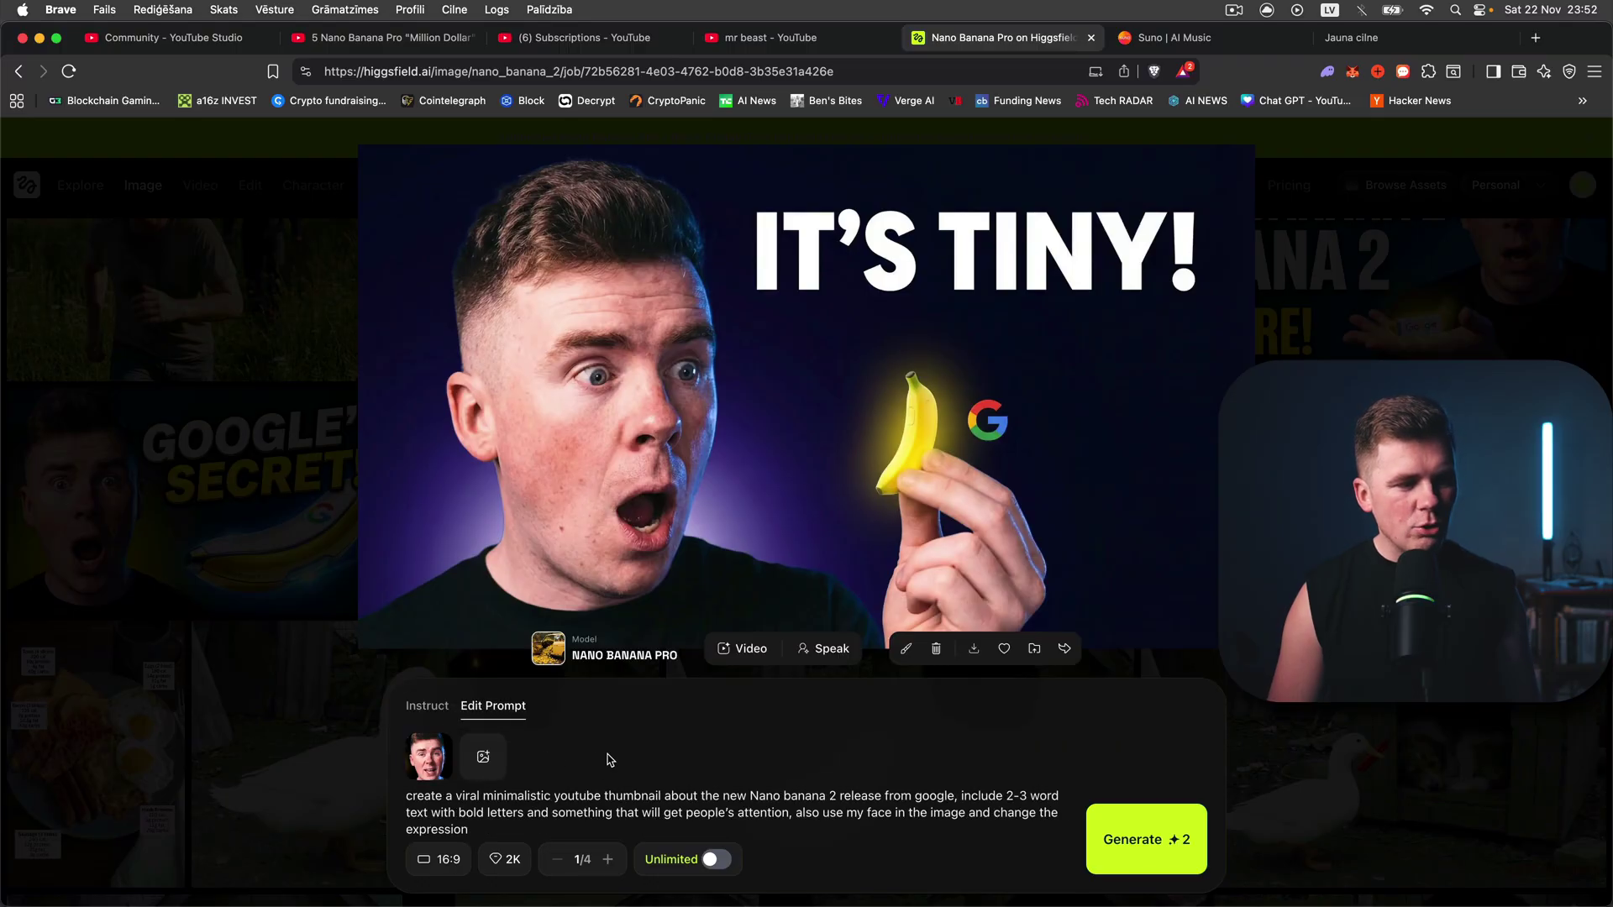